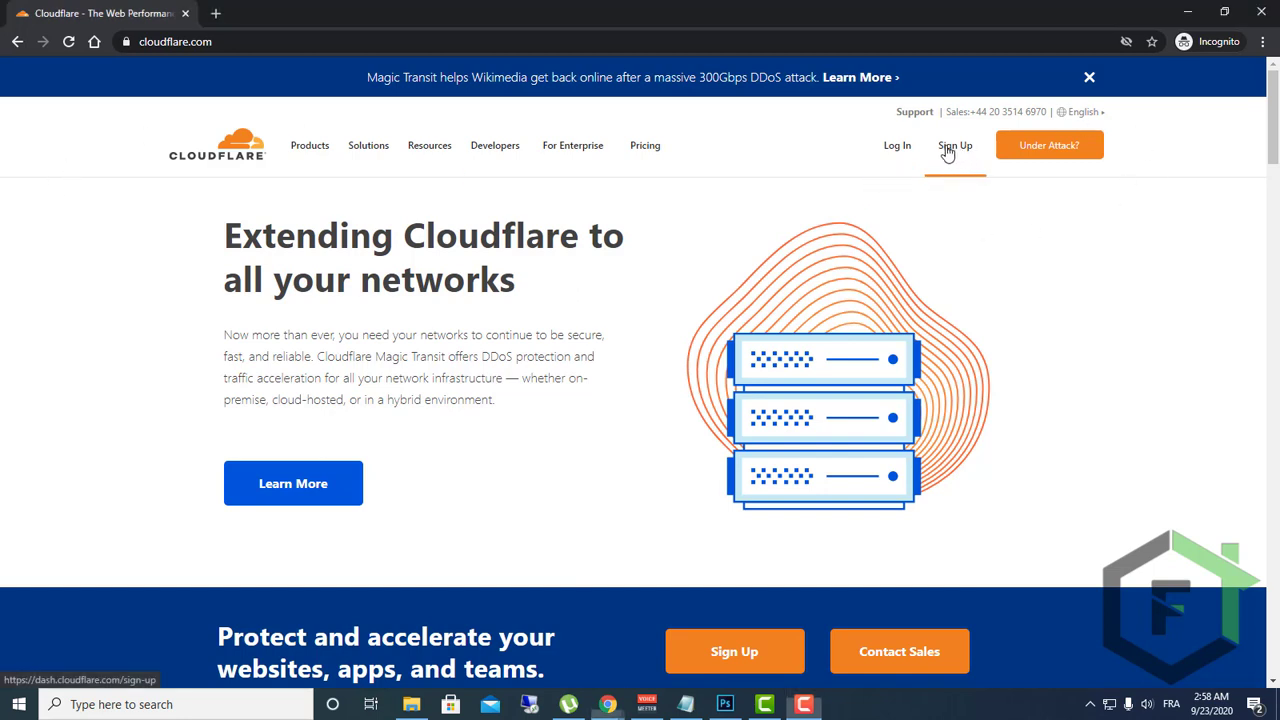
- Open the sign-up page, then close the incognito window to return to the dashboard listing adramatv.com and moviezn.tv
left_click(955, 146)
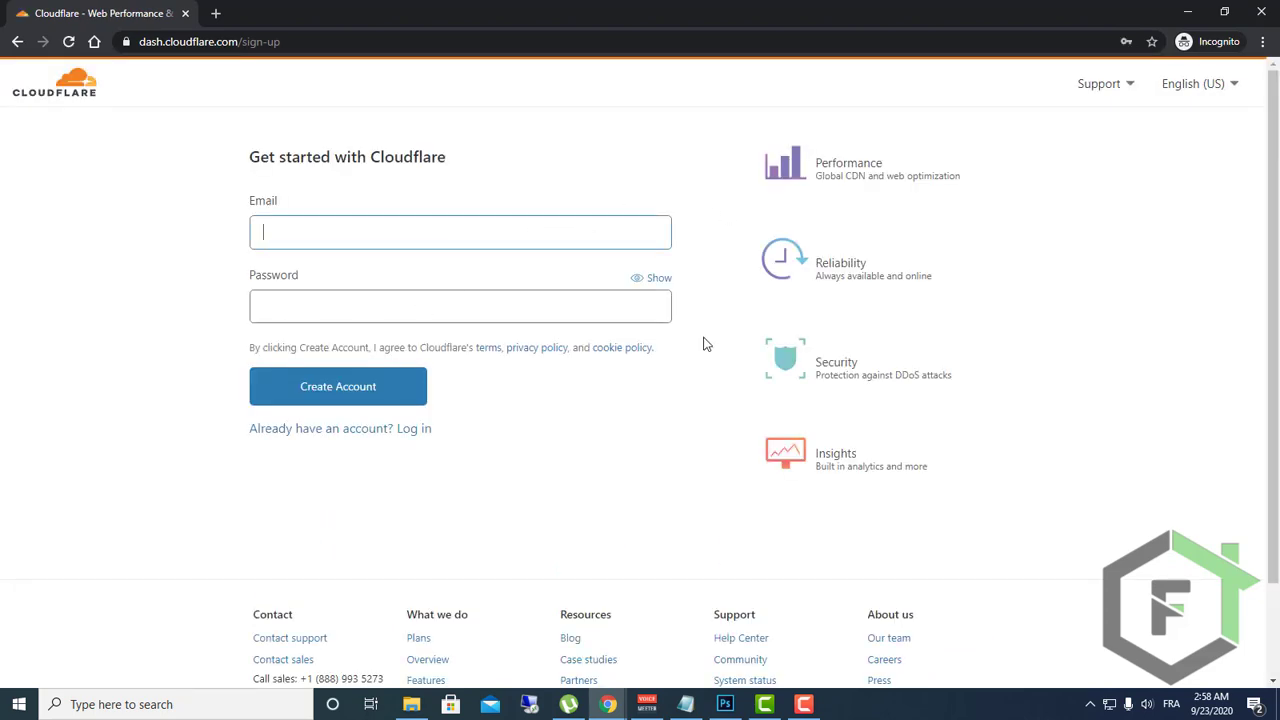
left_click(1262, 12)
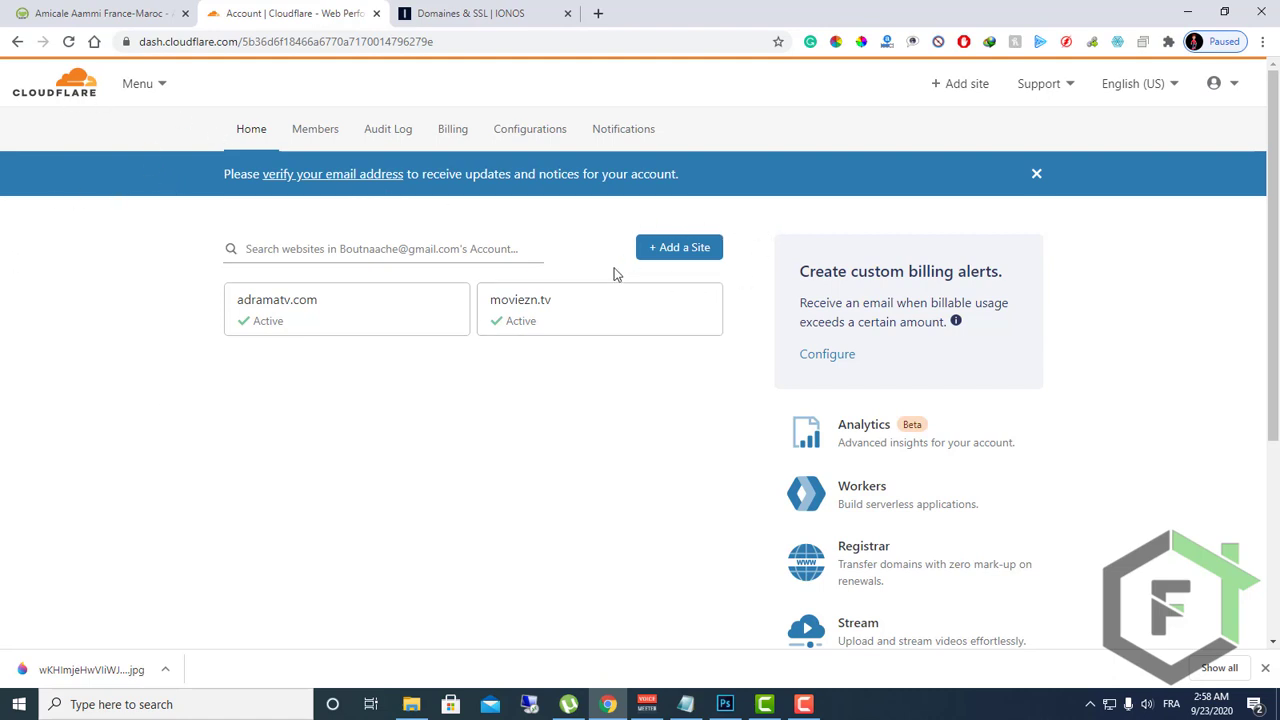
left_click(686, 257)
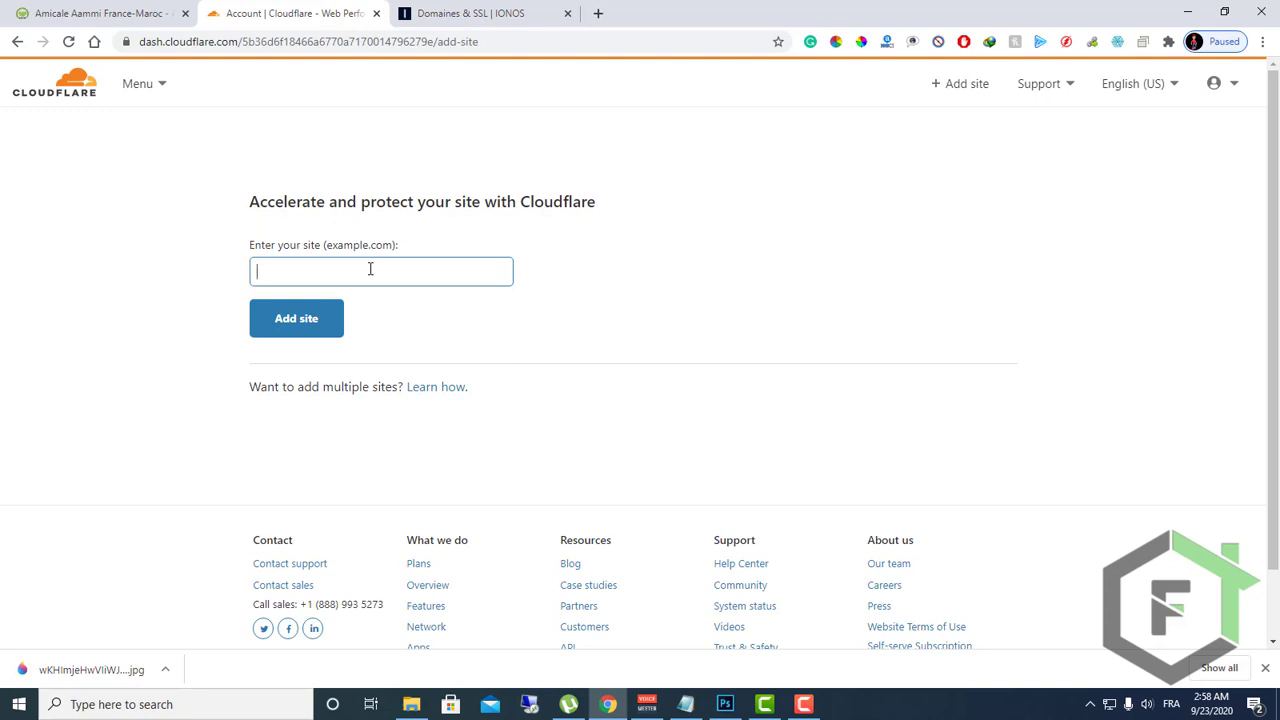
type("http://association-aafm.fr/")
left_click_drag(289, 276, 86, 277)
key("BackSpace")
left_click(435, 271)
left_click(302, 331)
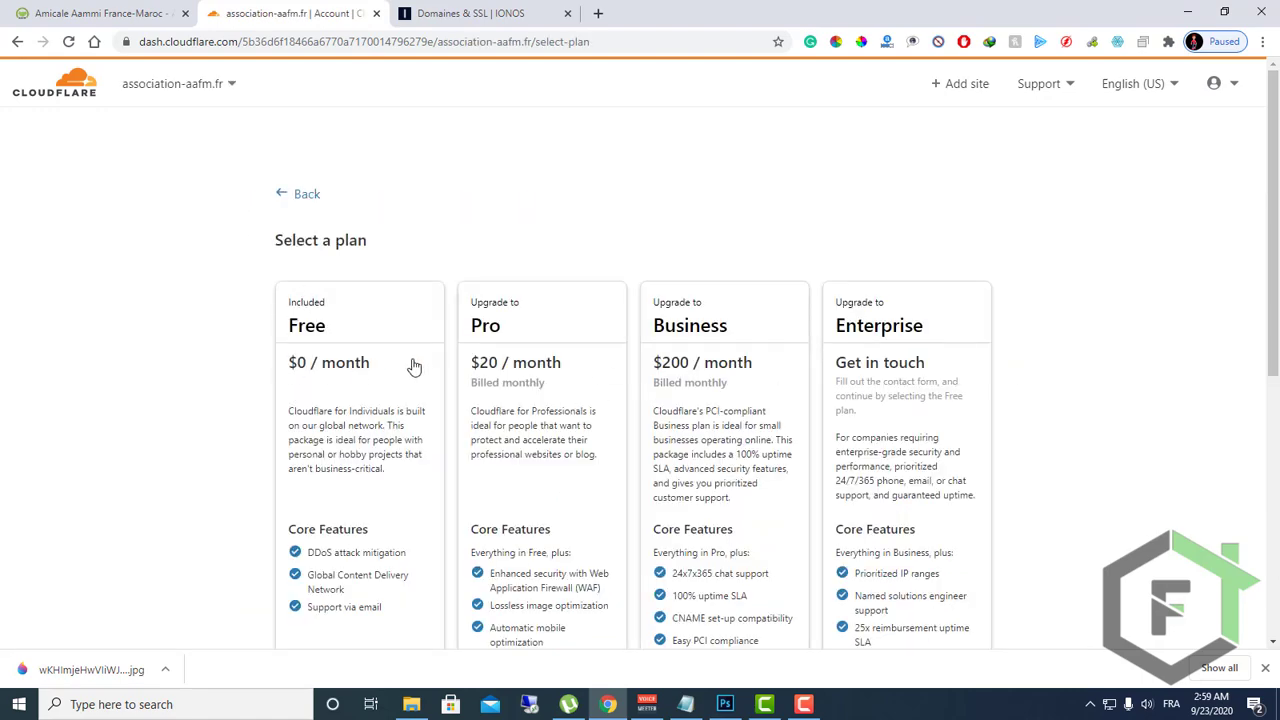
- Choose the Free $0/month plan for association-aafm.fr
scroll(876, 404, "down", 2)
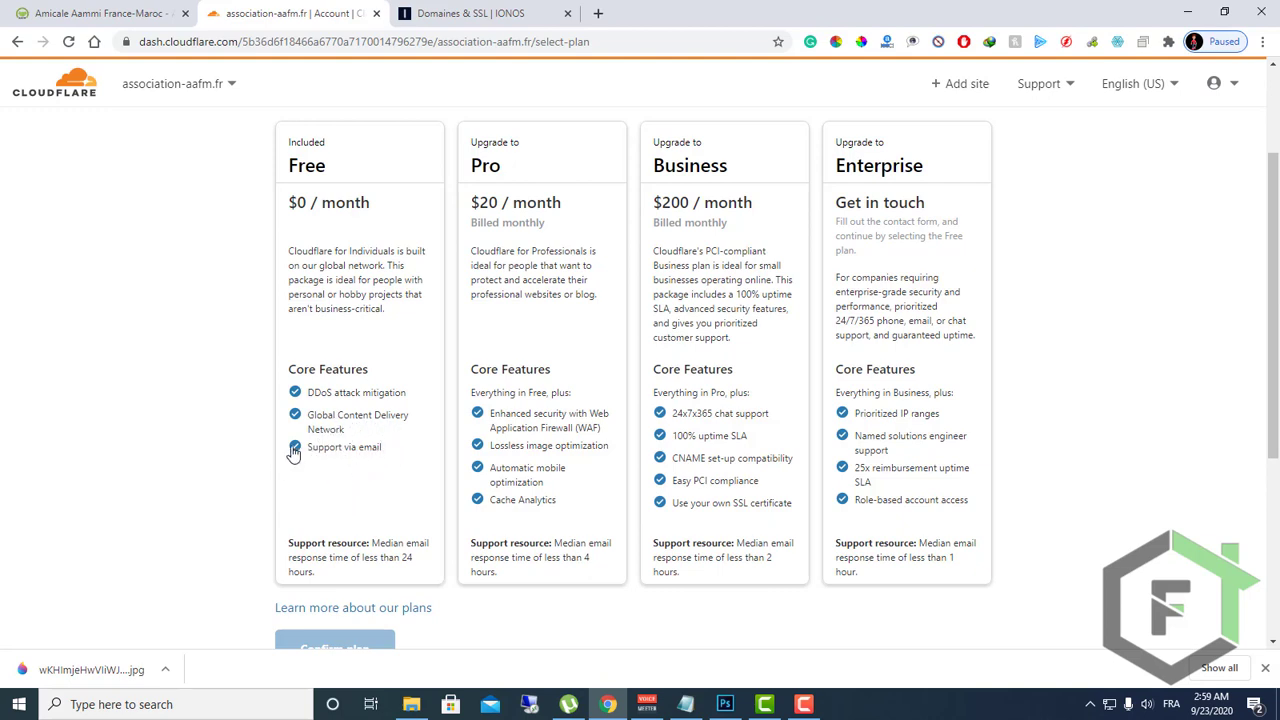
scroll(385, 541, "down", 1)
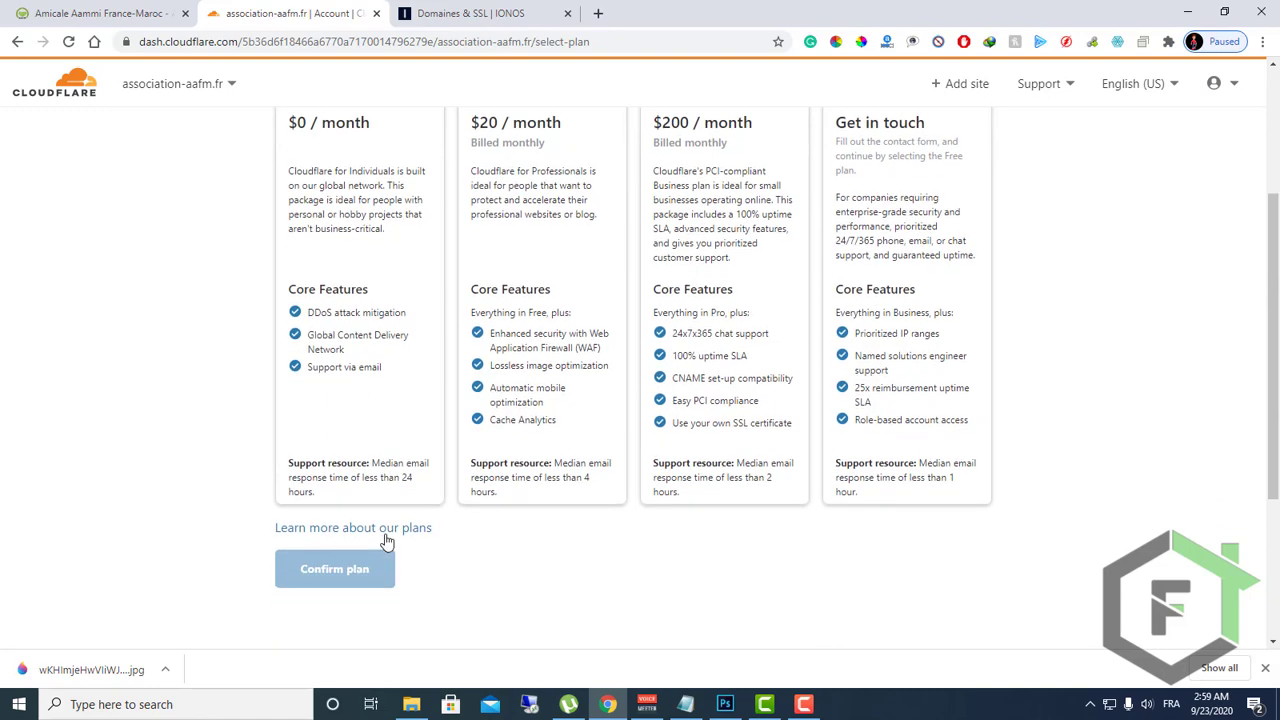
scroll(322, 560, "up", 2)
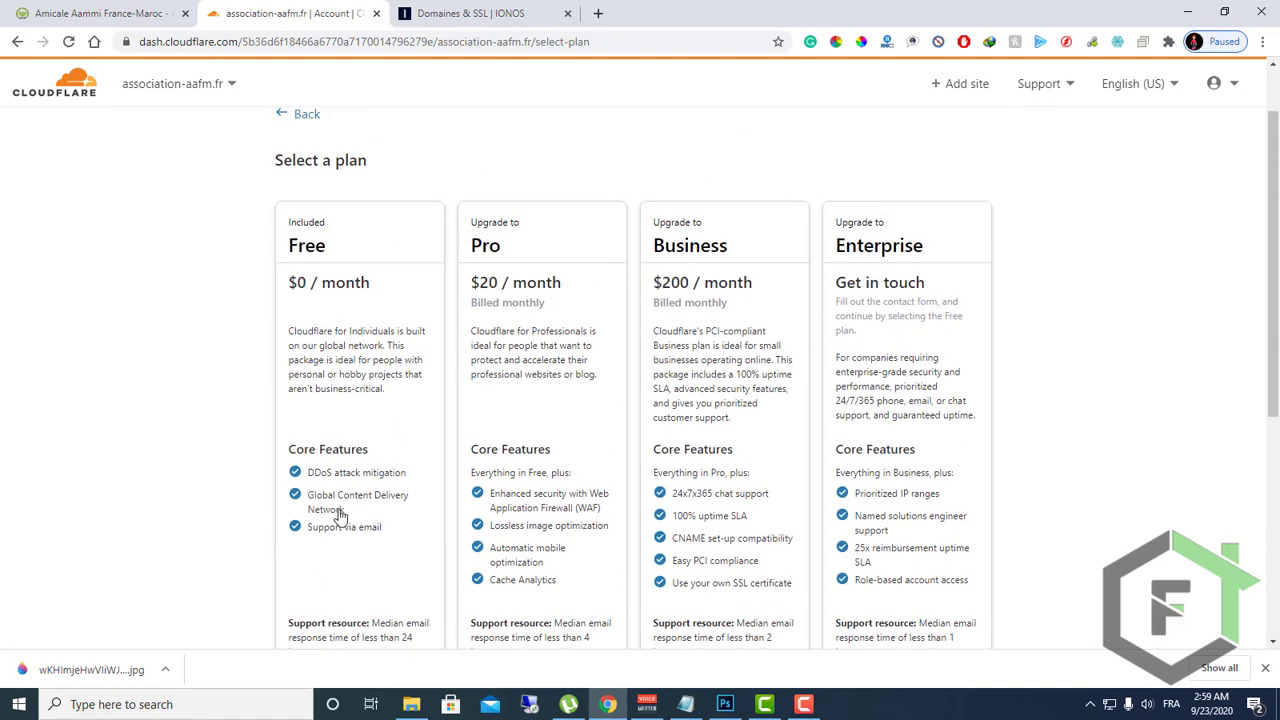
left_click(357, 372)
scroll(351, 571, "down", 2)
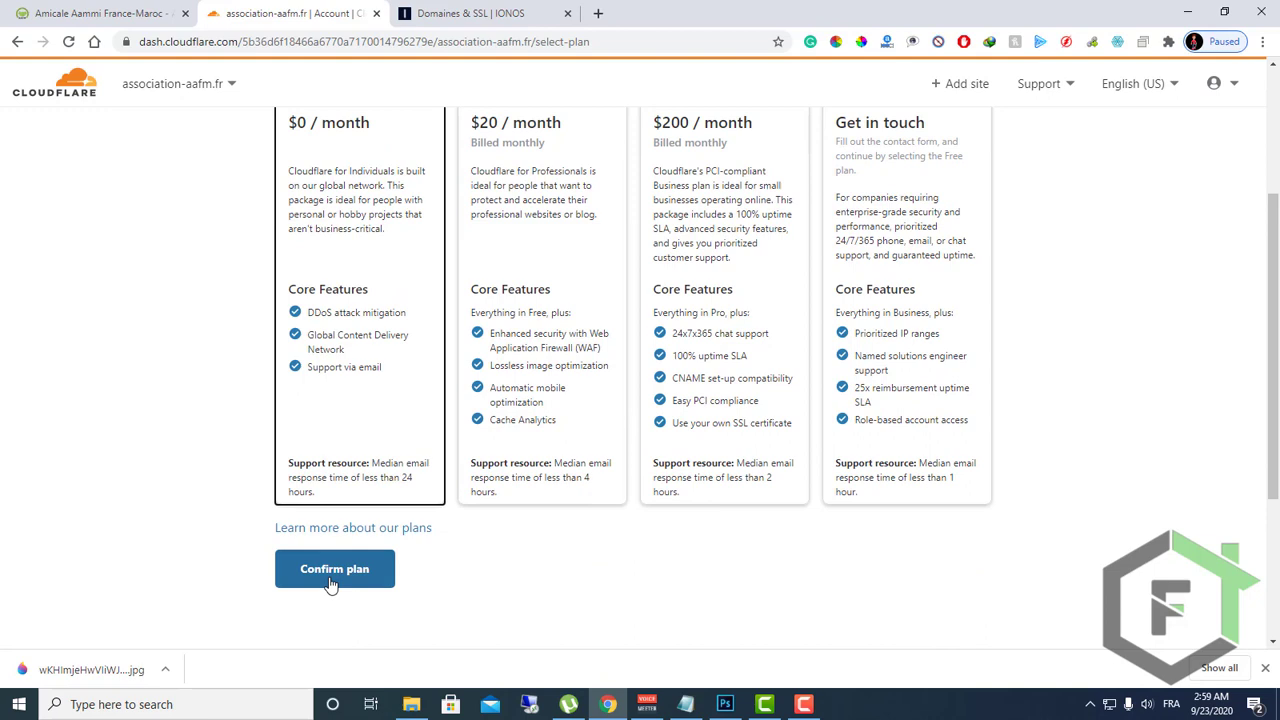
- Confirm the Free plan and accept the scanned DNS records, keeping the ftp and mail A records Proxied
left_click(338, 582)
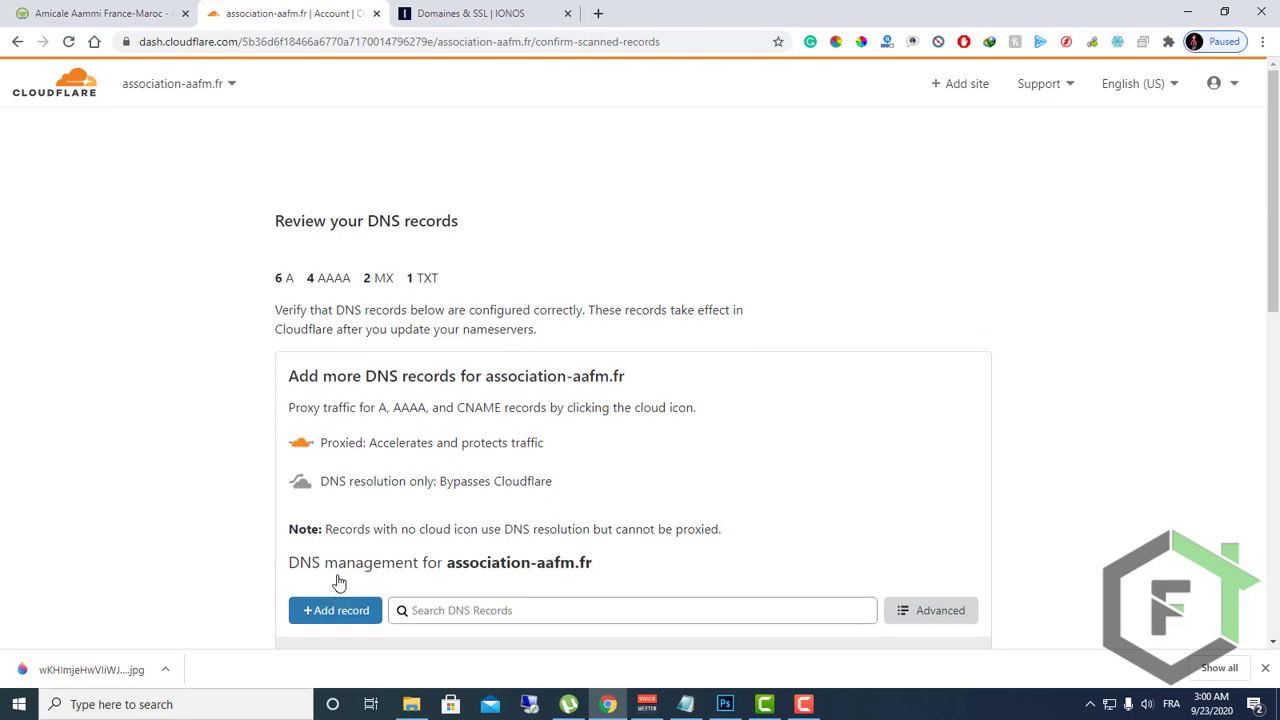
scroll(339, 582, "down", 4)
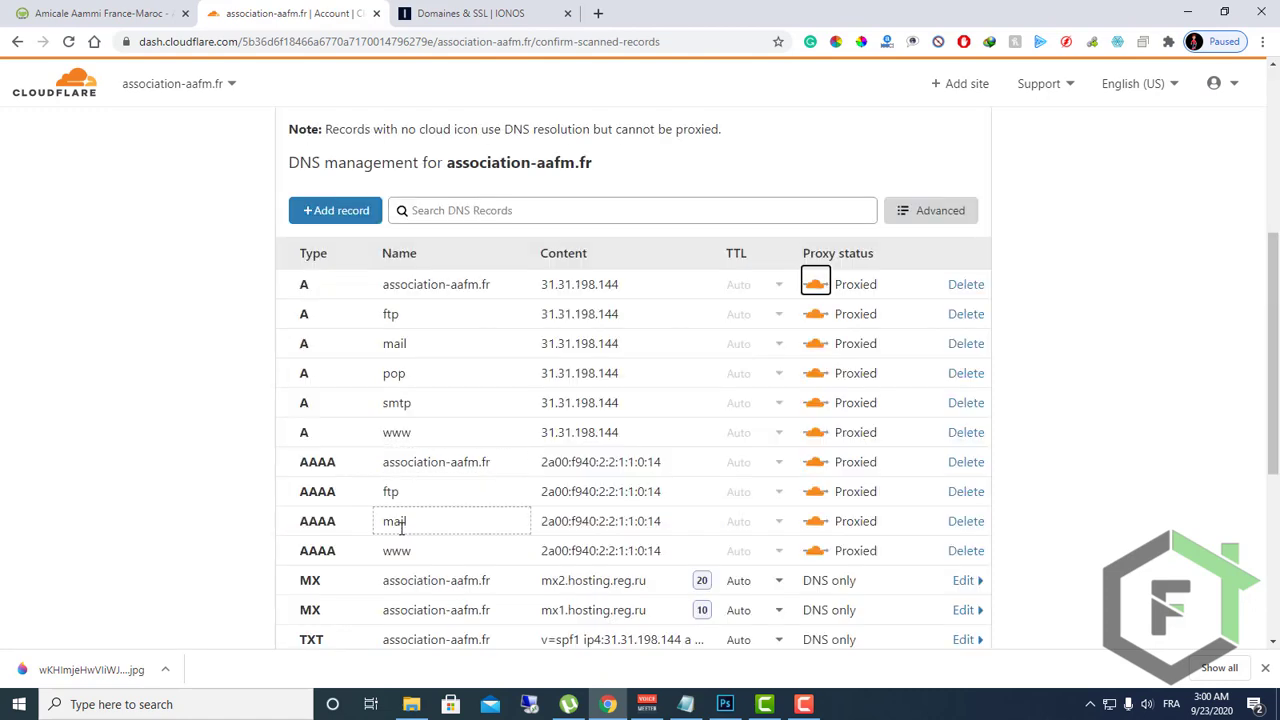
left_click(815, 316)
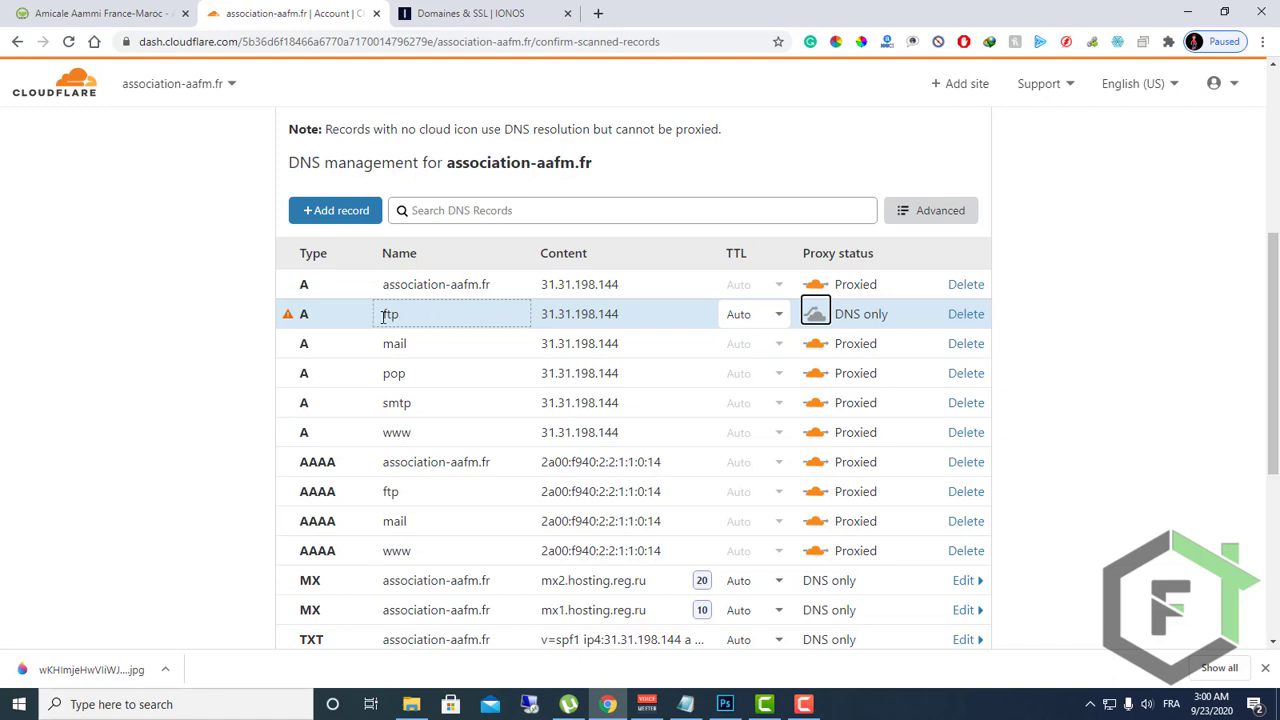
left_click(816, 345)
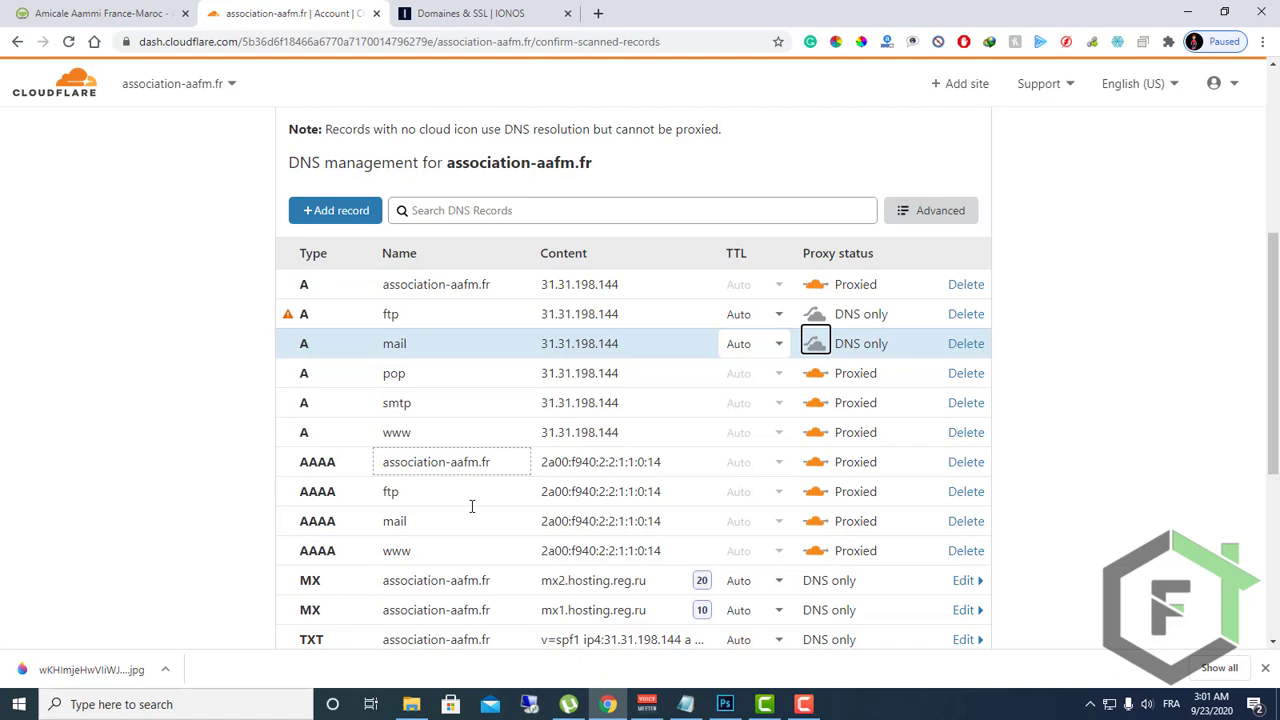
left_click(816, 343)
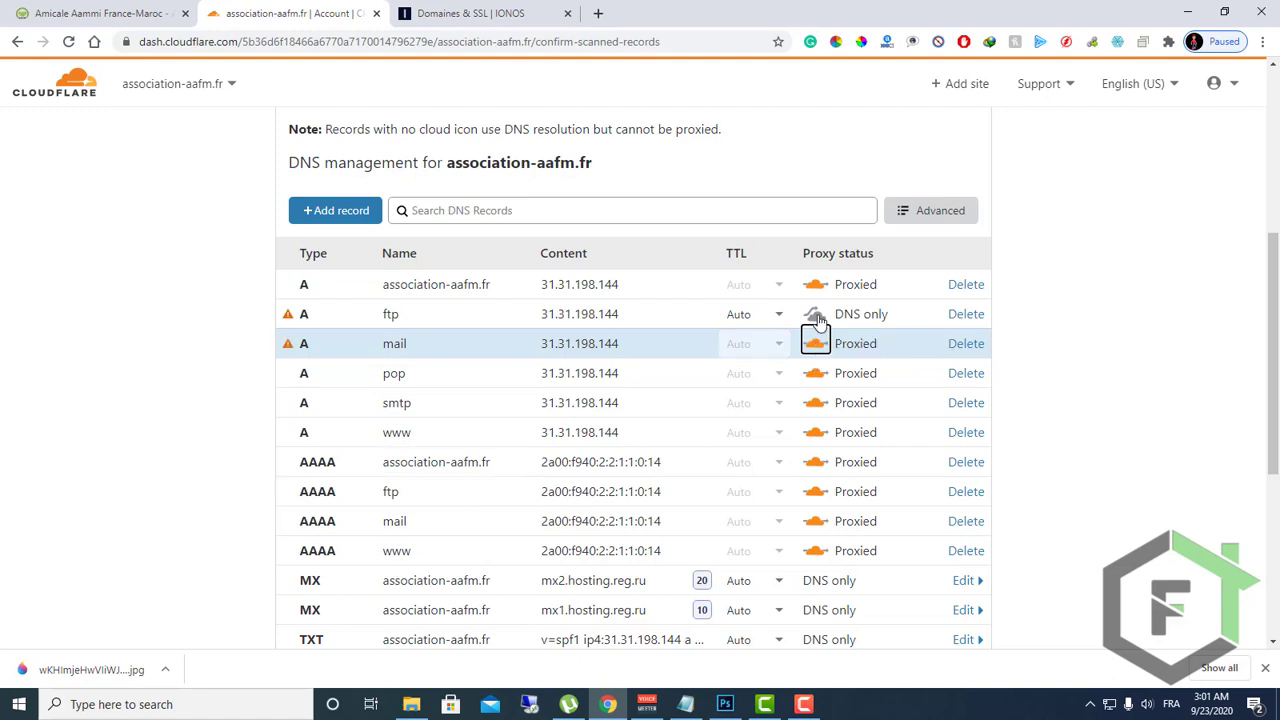
left_click(816, 316)
scroll(668, 550, "down", 2)
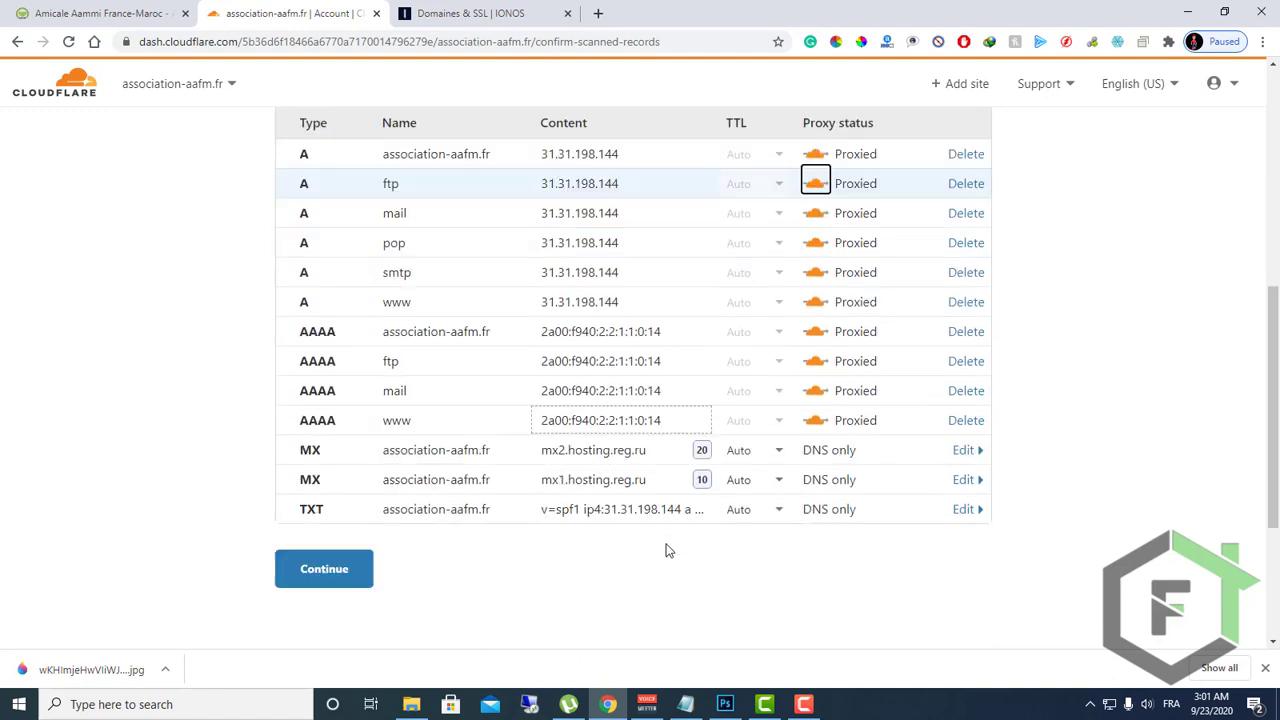
scroll(668, 550, "down", 3)
left_click(326, 390)
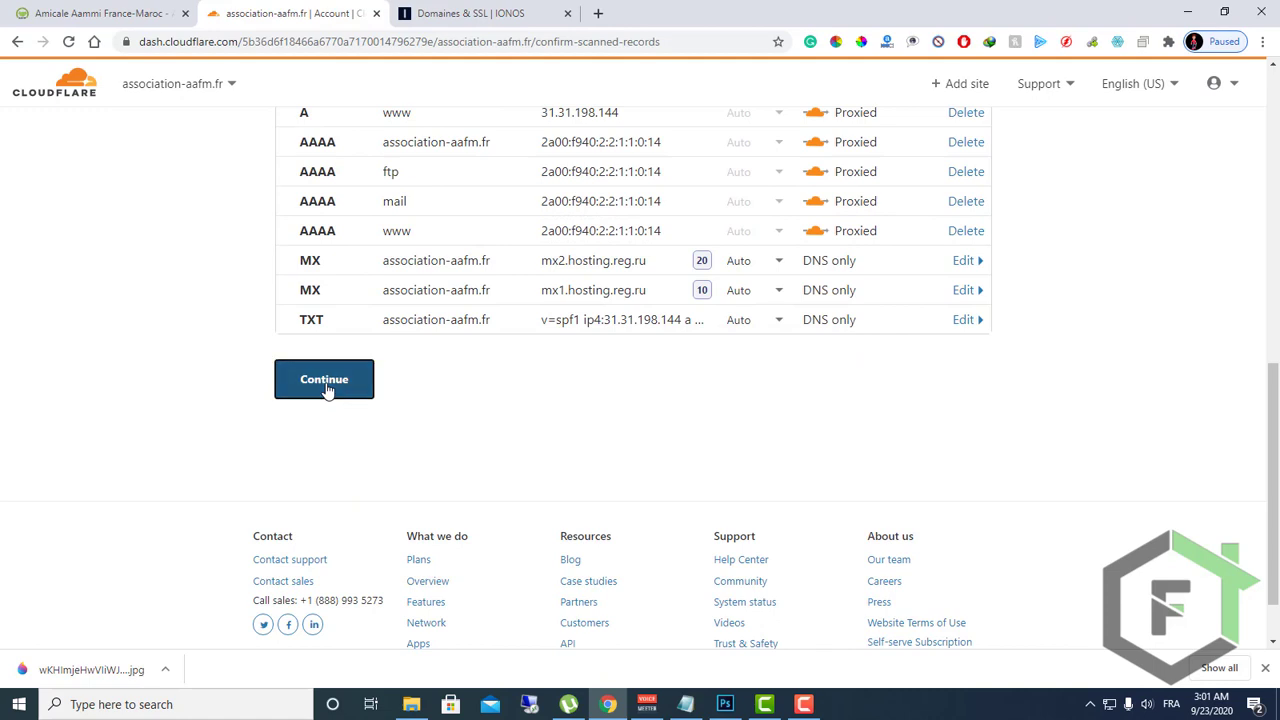
- Copy Nameserver 1, jobs.ns.cloudflare.com, from the Change your nameservers page
scroll(411, 400, "down", 3)
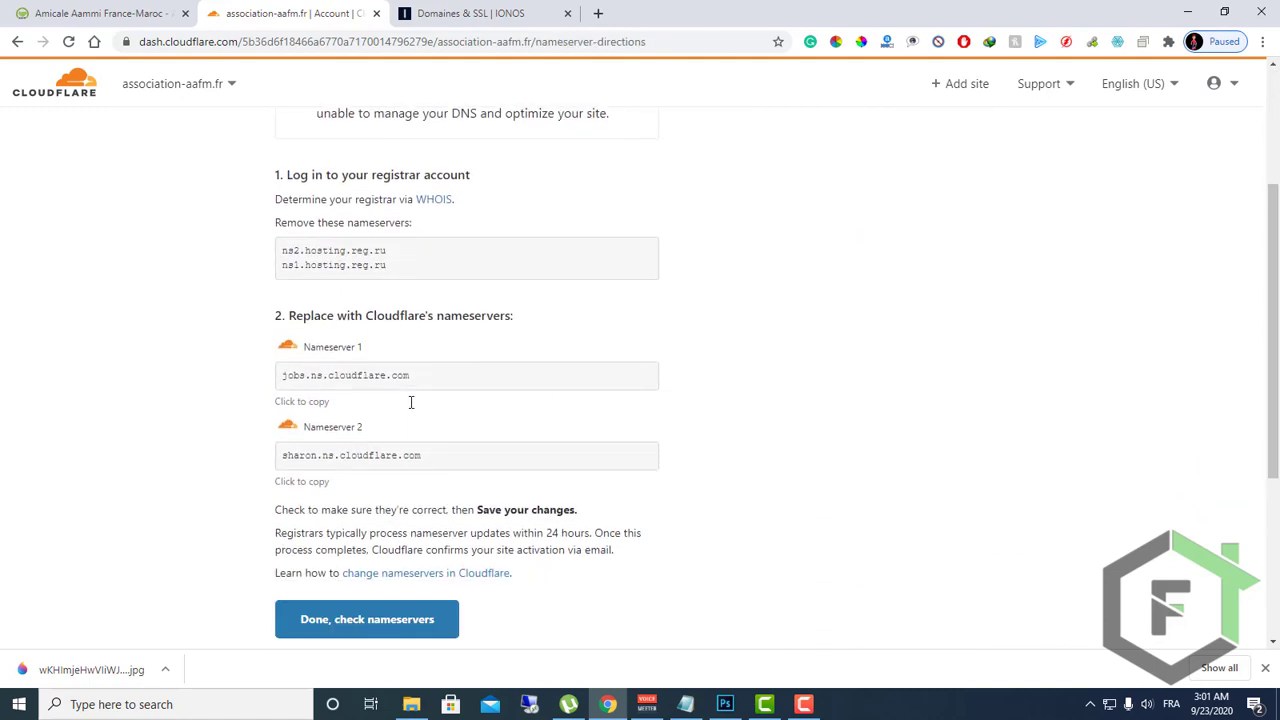
scroll(410, 402, "up", 1)
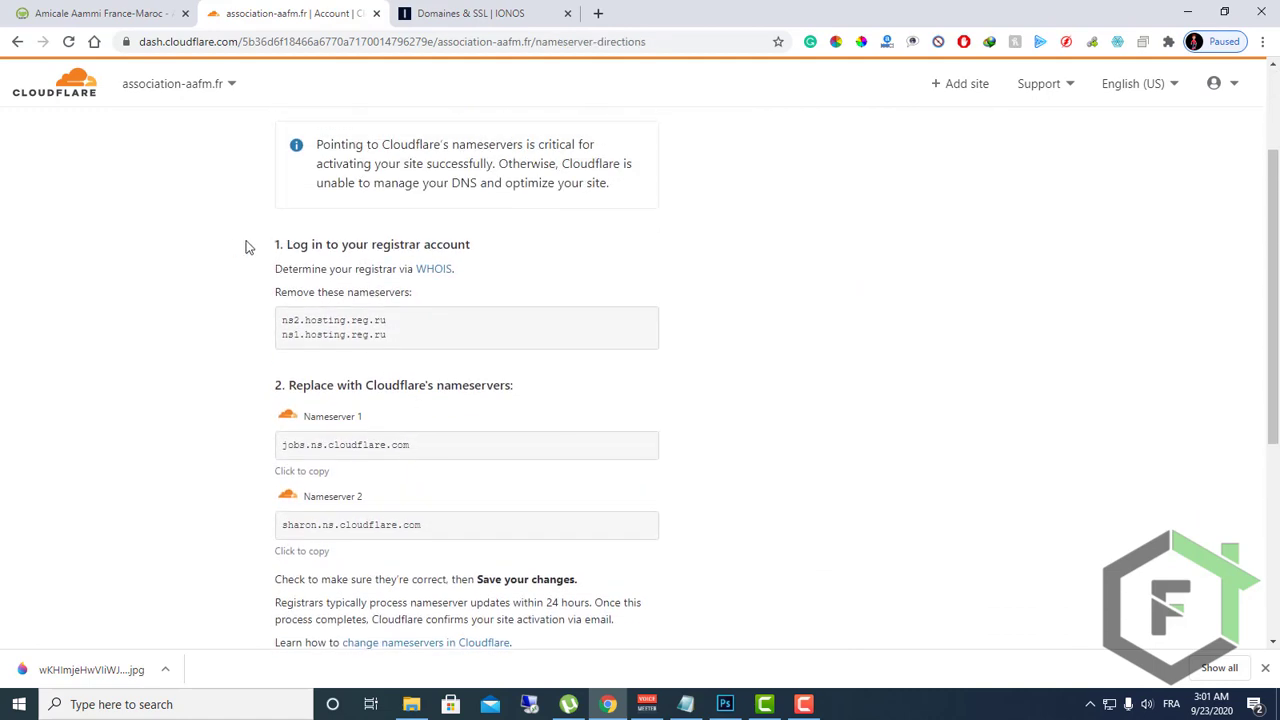
left_click_drag(245, 247, 560, 571)
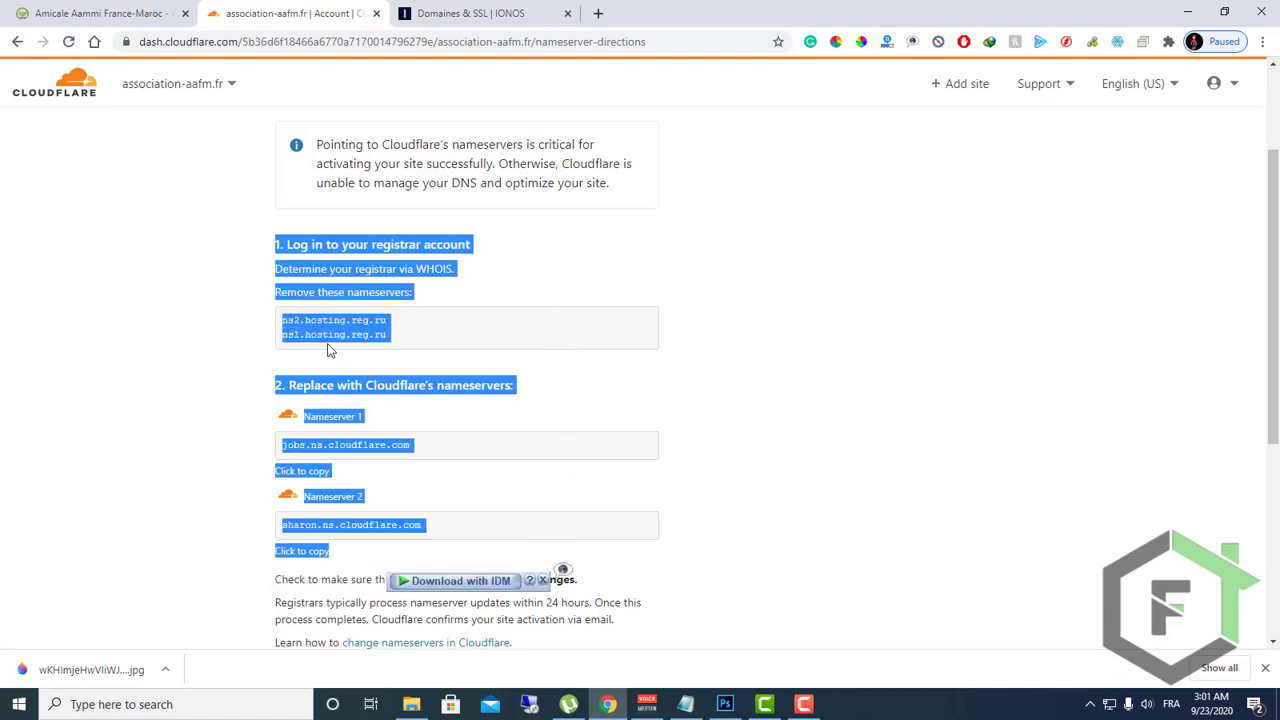
left_click(177, 329)
scroll(436, 497, "down", 2)
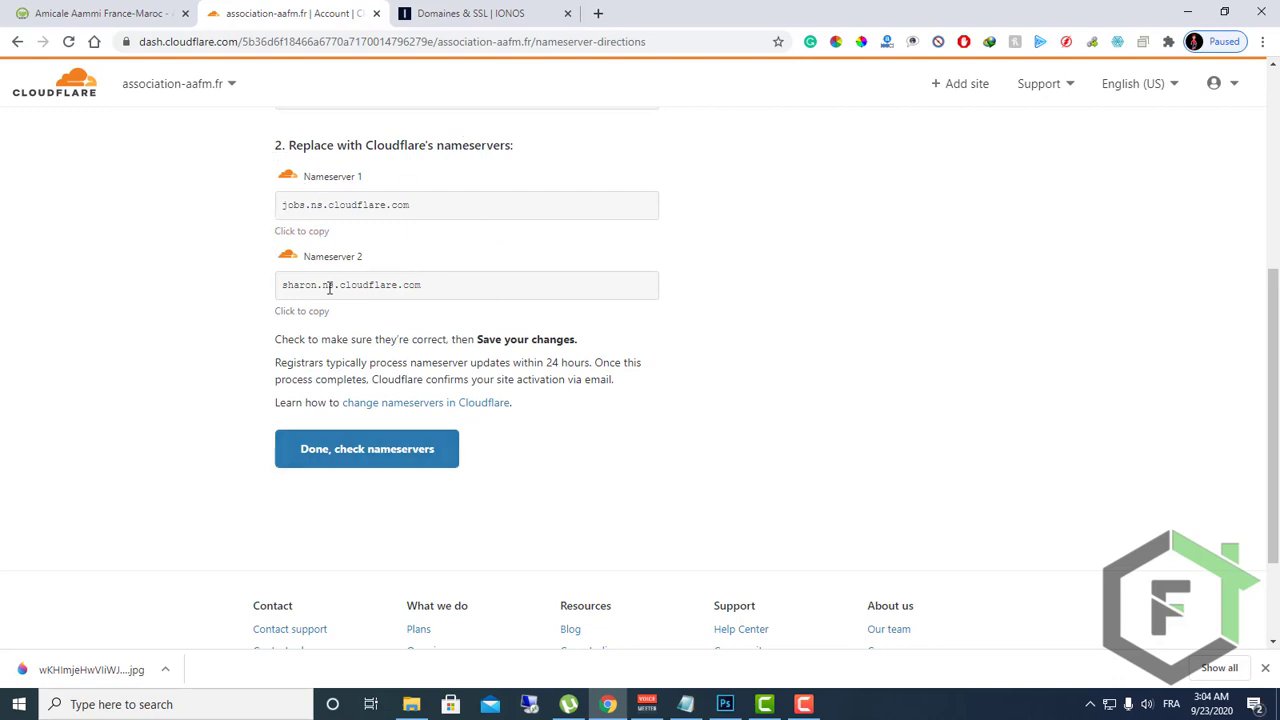
left_click_drag(428, 210, 157, 207)
key("ctrl+c")
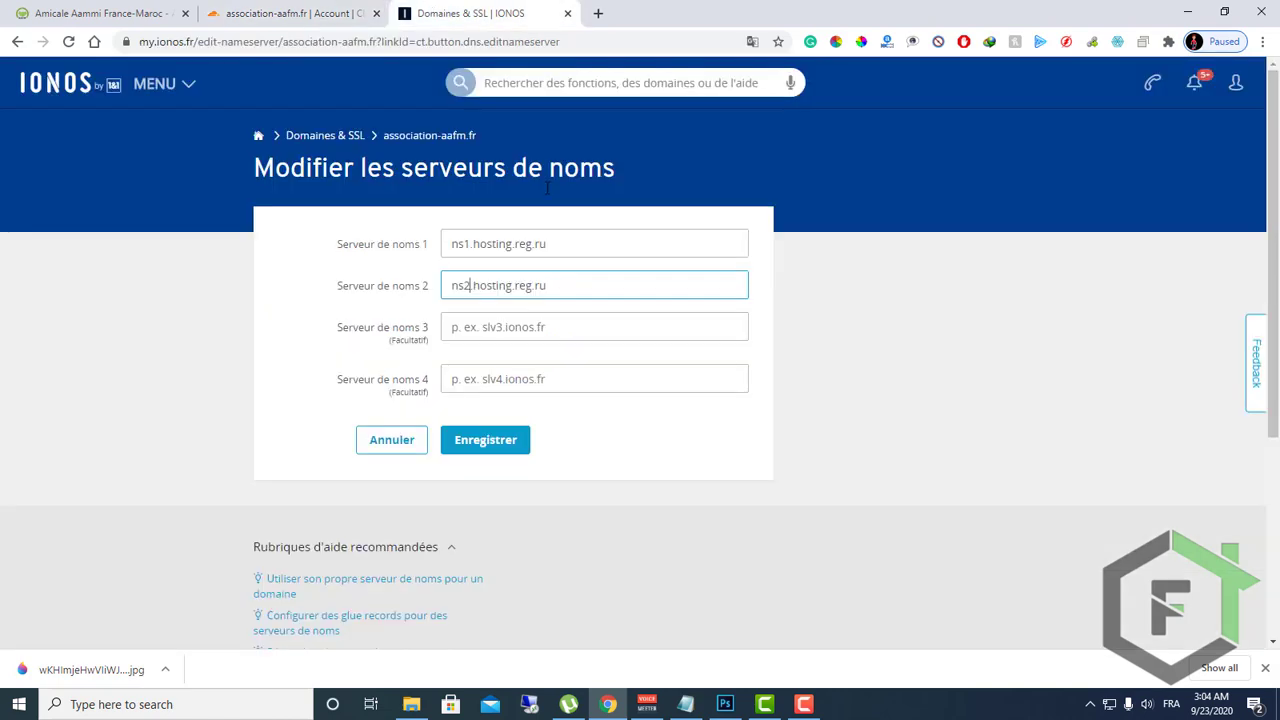
- Replace IONOS's first name server with jobs.ns.cloudflare.com
left_click(571, 242)
key("ctrl+a")
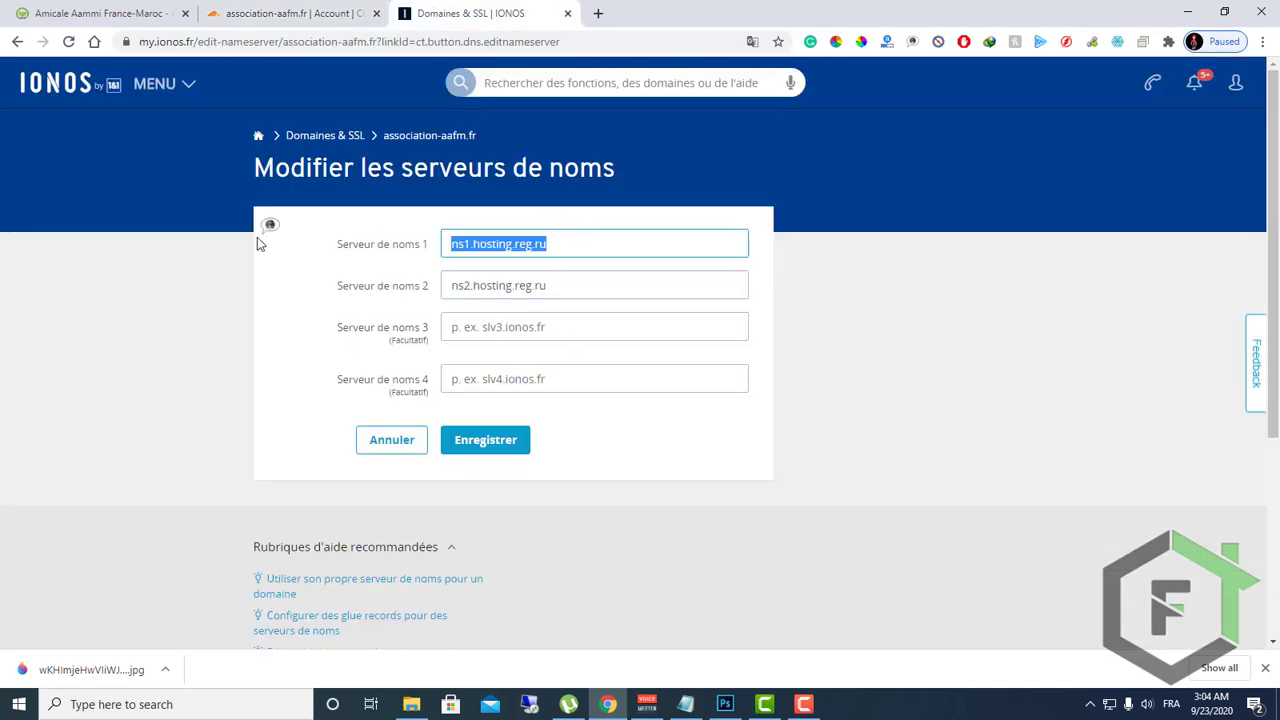
key("ctrl+v")
- Copy sharon.ns.cloudflare.com from Cloudflare and paste it into IONOS's second name server field
left_click(331, 7)
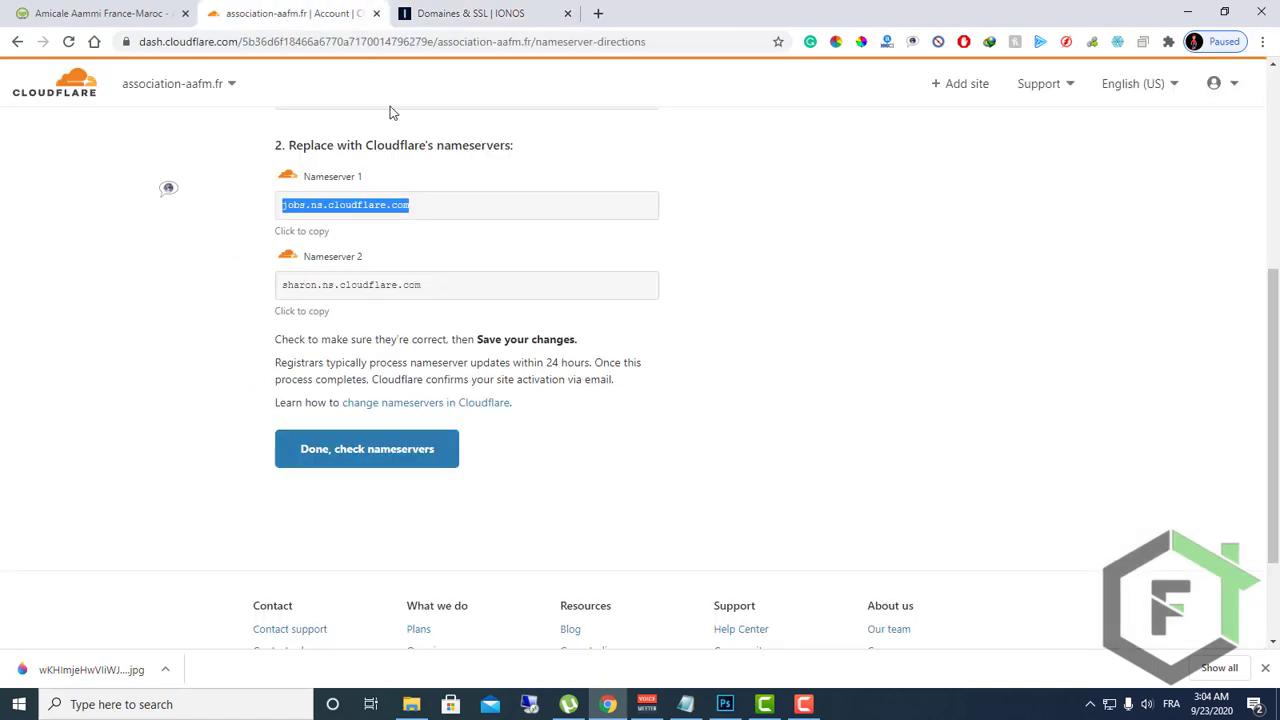
left_click(250, 310)
left_click(281, 290)
key("ctrl+c")
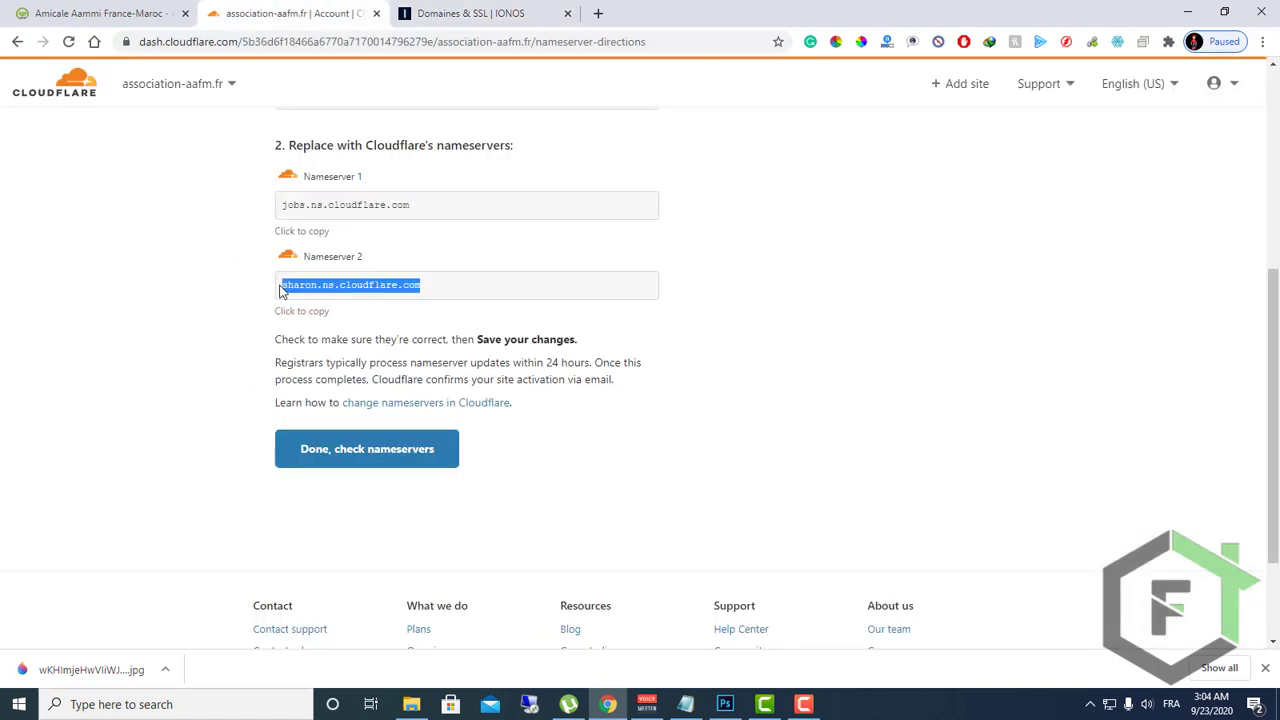
left_click(463, 13)
left_click(563, 286)
key("ctrl+a")
key("ctrl+v")
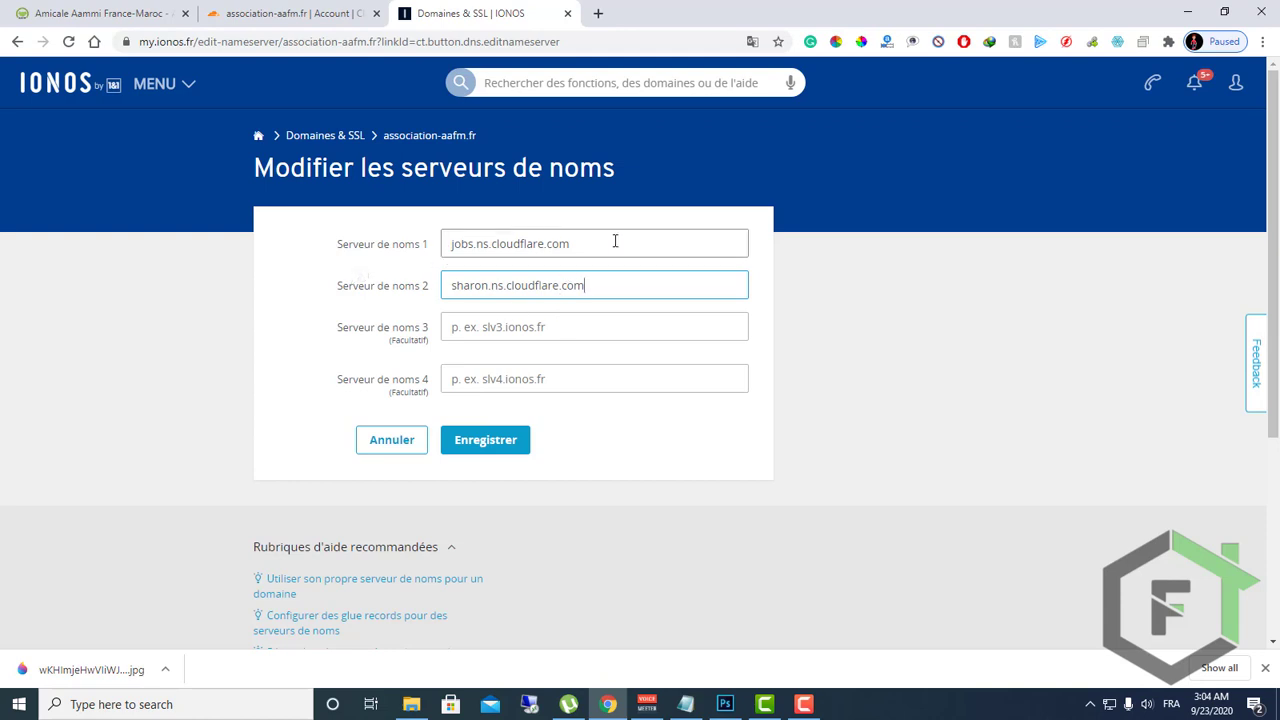
- Verify both nameservers against Cloudflare's list and save them in IONOS
left_click(293, 13)
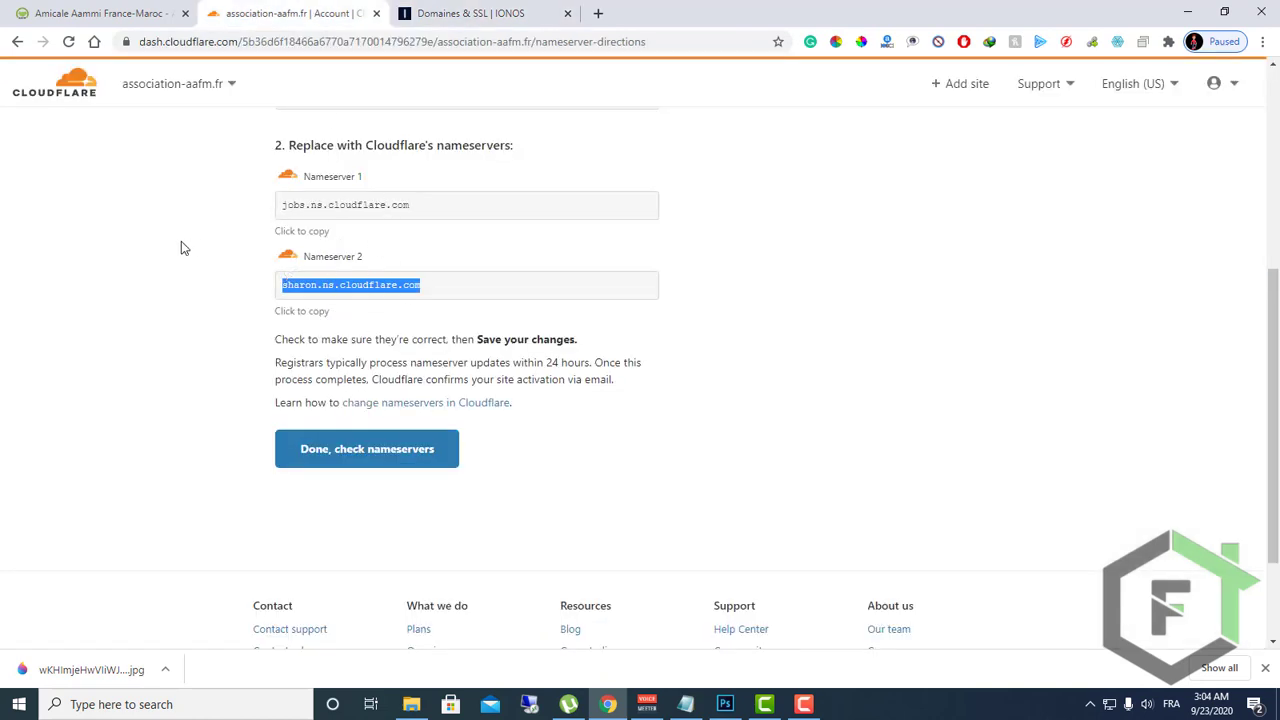
left_click(470, 13)
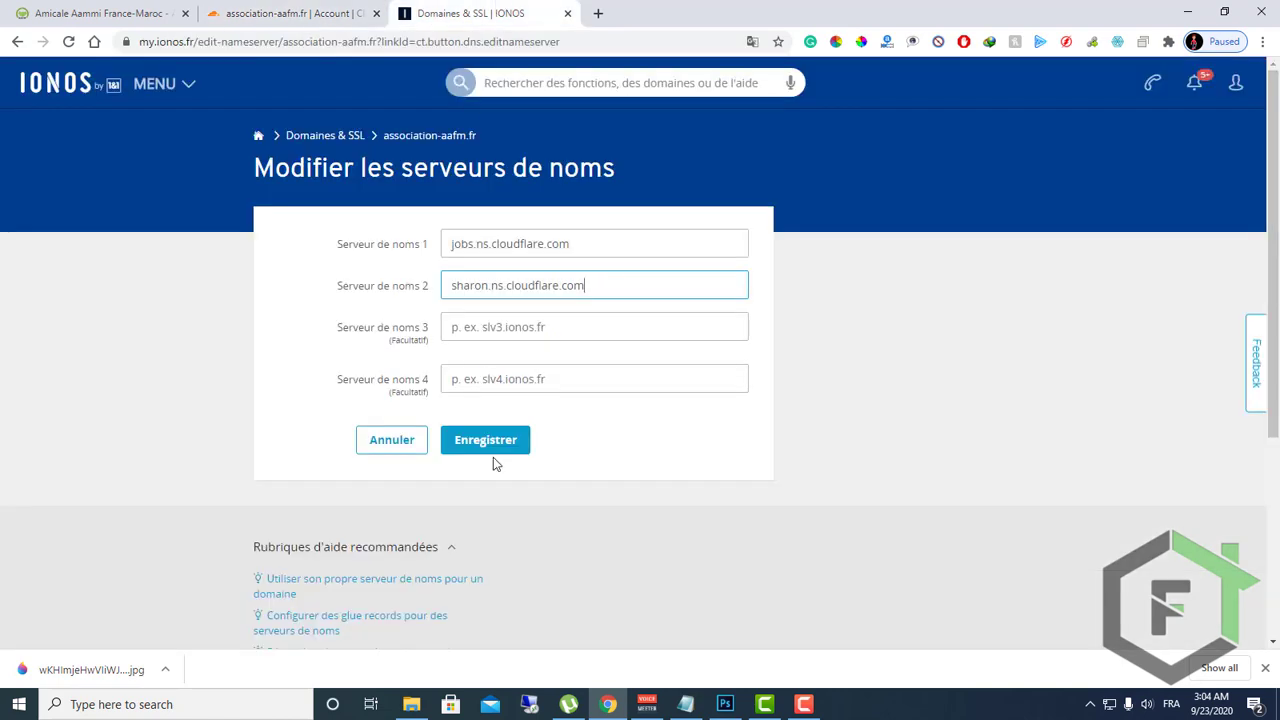
left_click(497, 453)
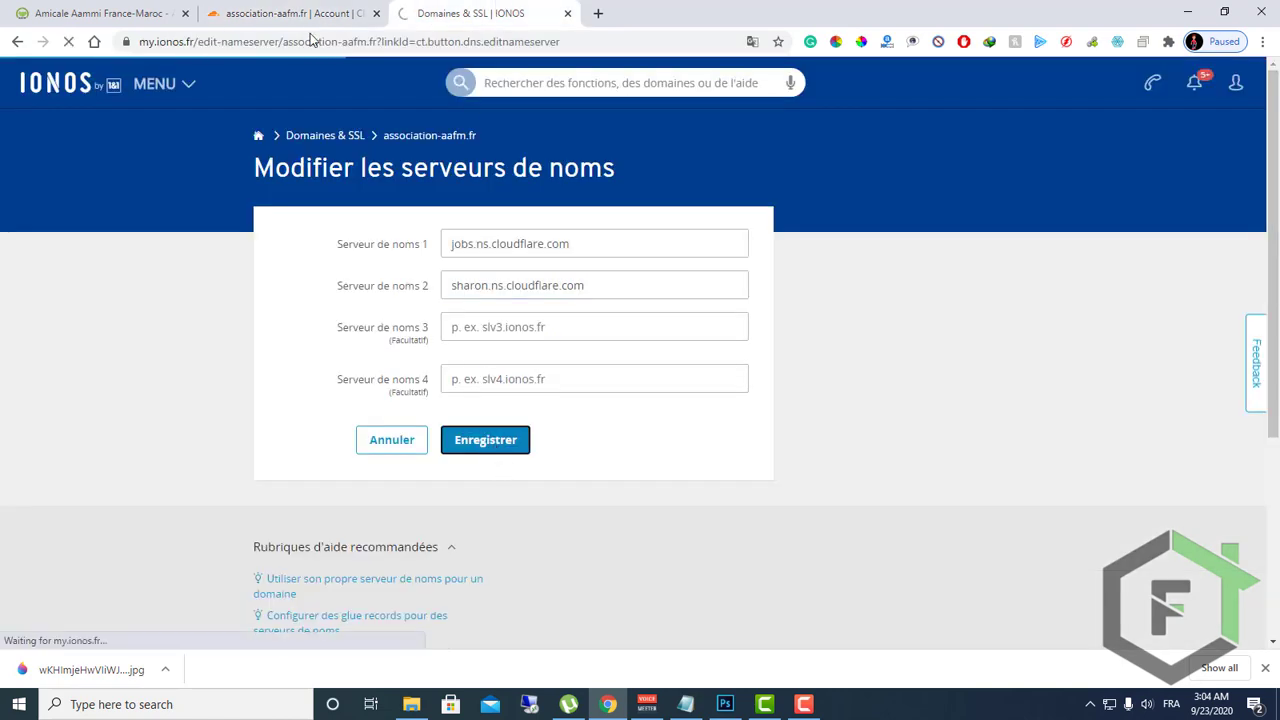
- Confirm in Cloudflare that association-aafm.fr's nameservers now point to jobs and sharon
left_click(345, 13)
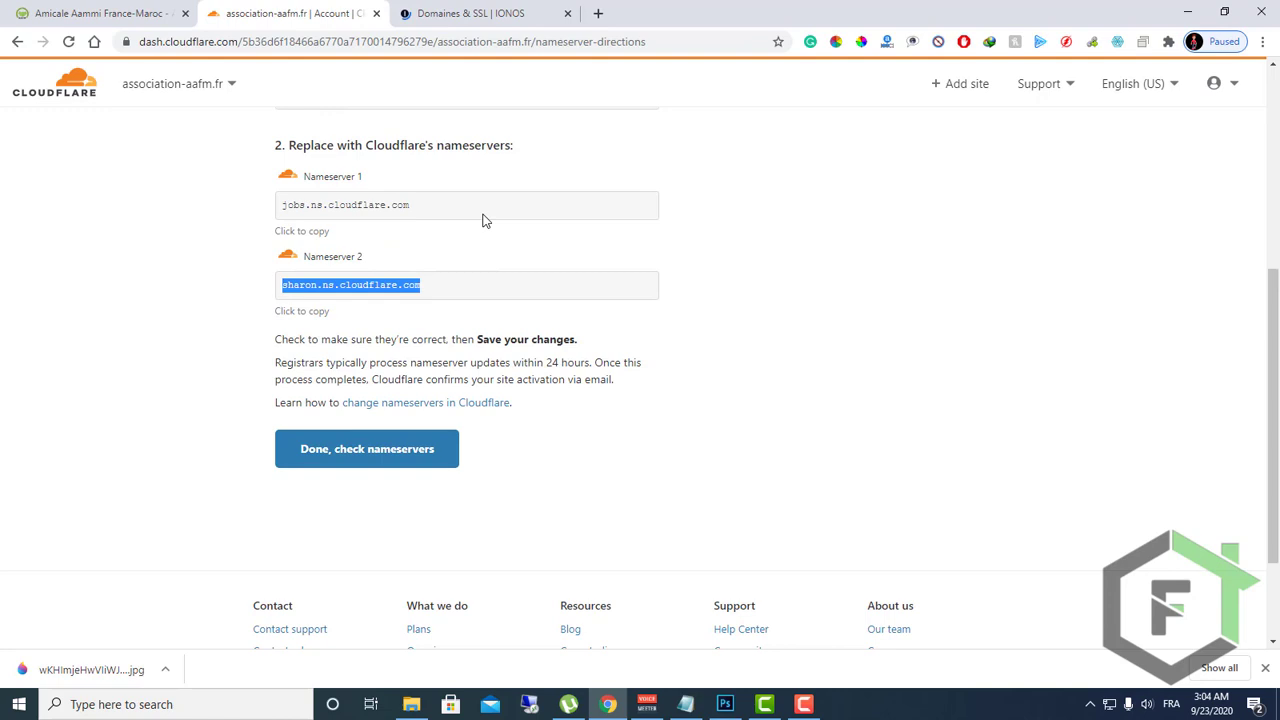
left_click(500, 10)
left_click(330, 13)
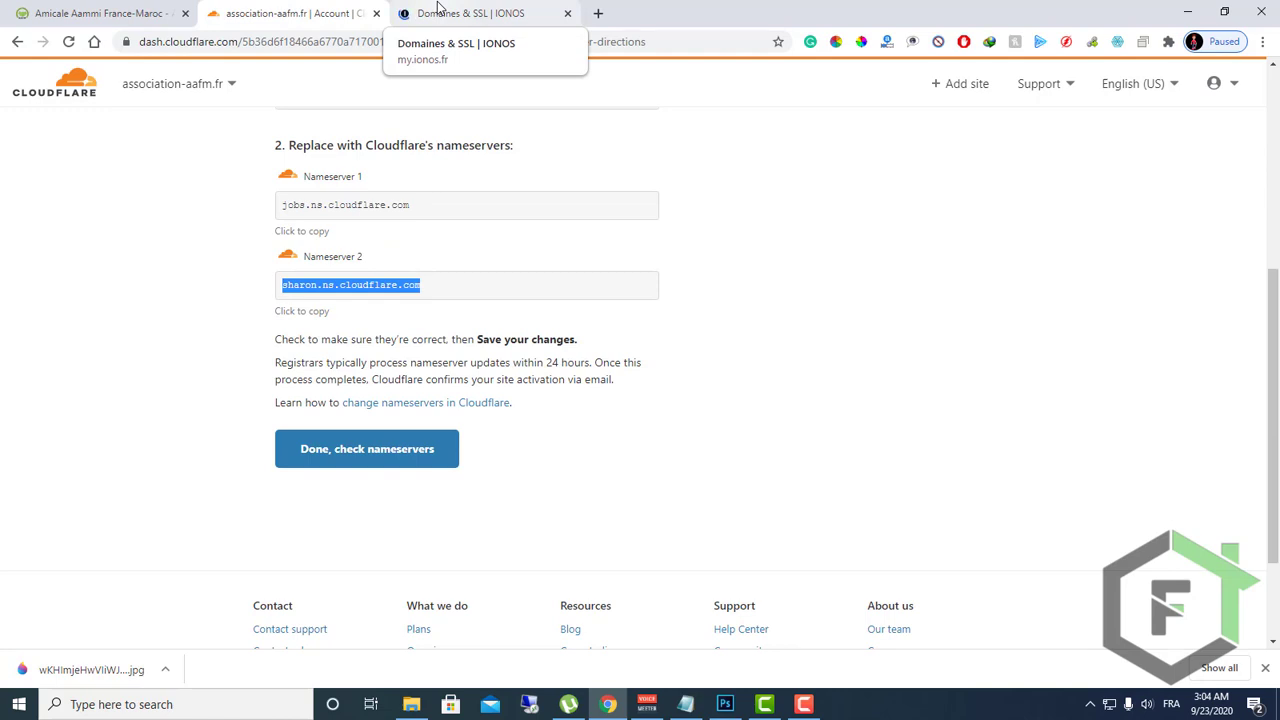
left_click(389, 458)
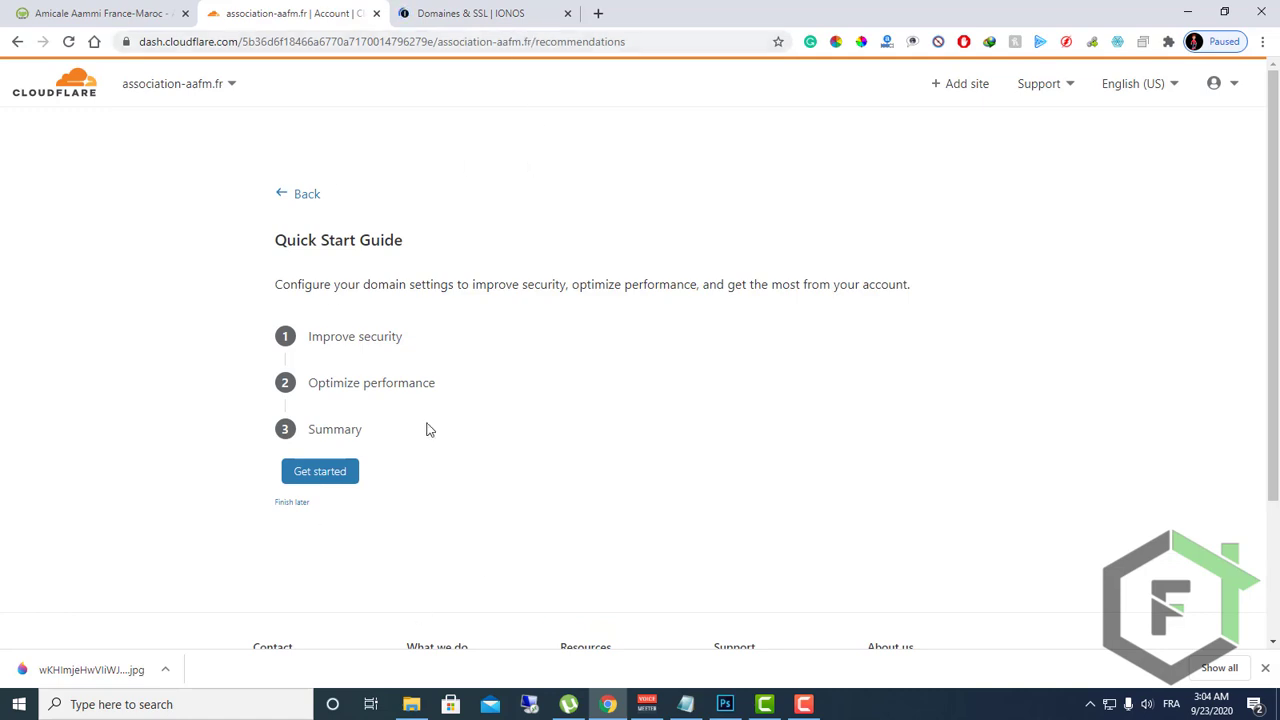
- Start the Quick Start Guide and save the SSL/TLS encryption mode as Full
left_click(329, 481)
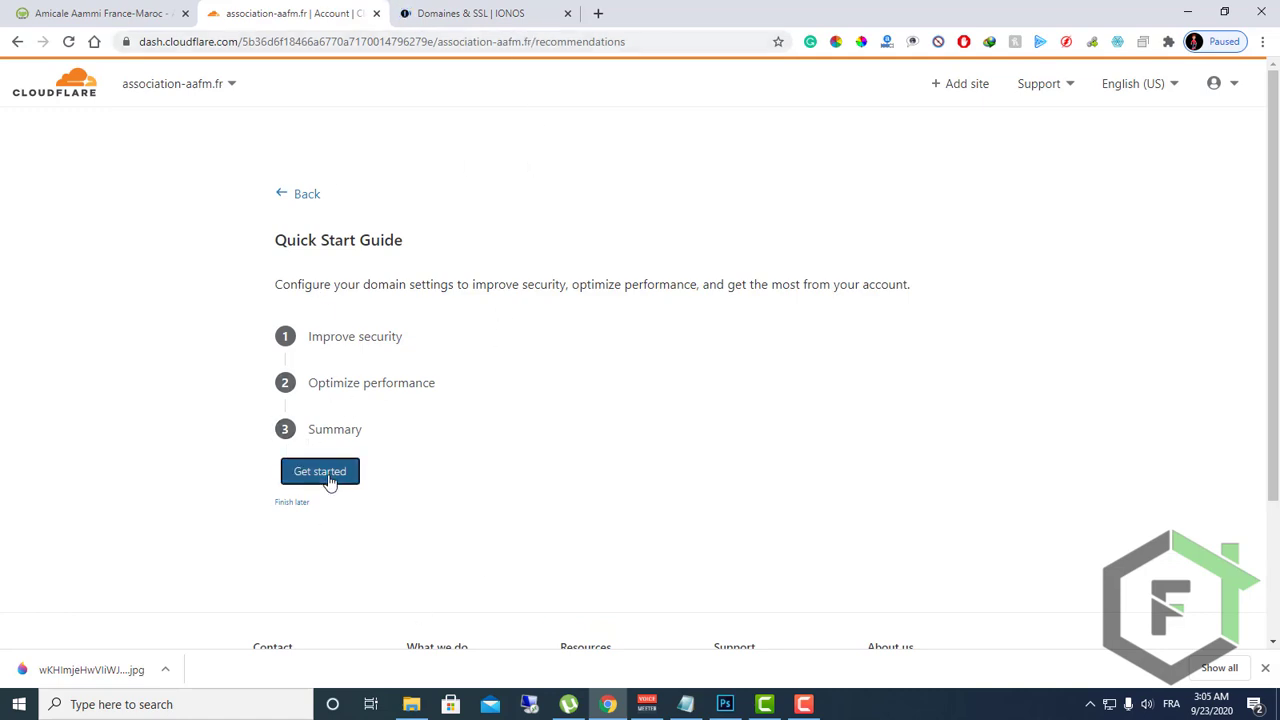
scroll(334, 487, "down", 2)
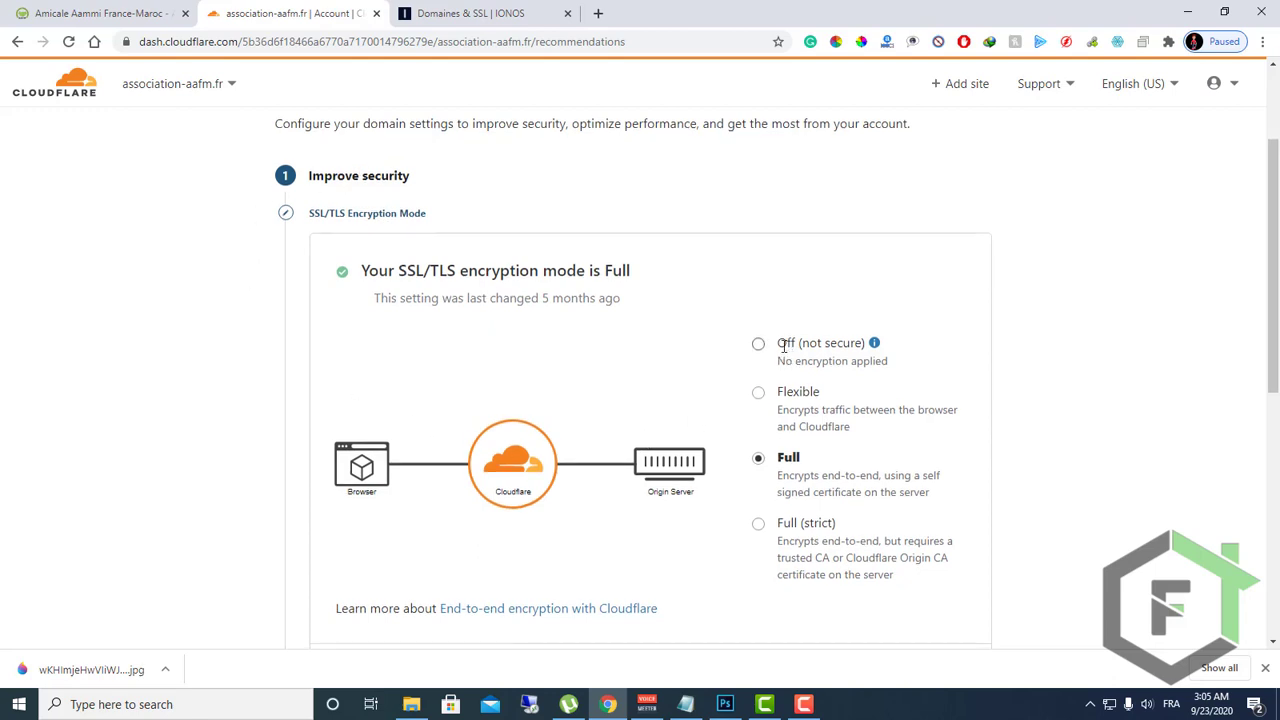
scroll(783, 346, "down", 1)
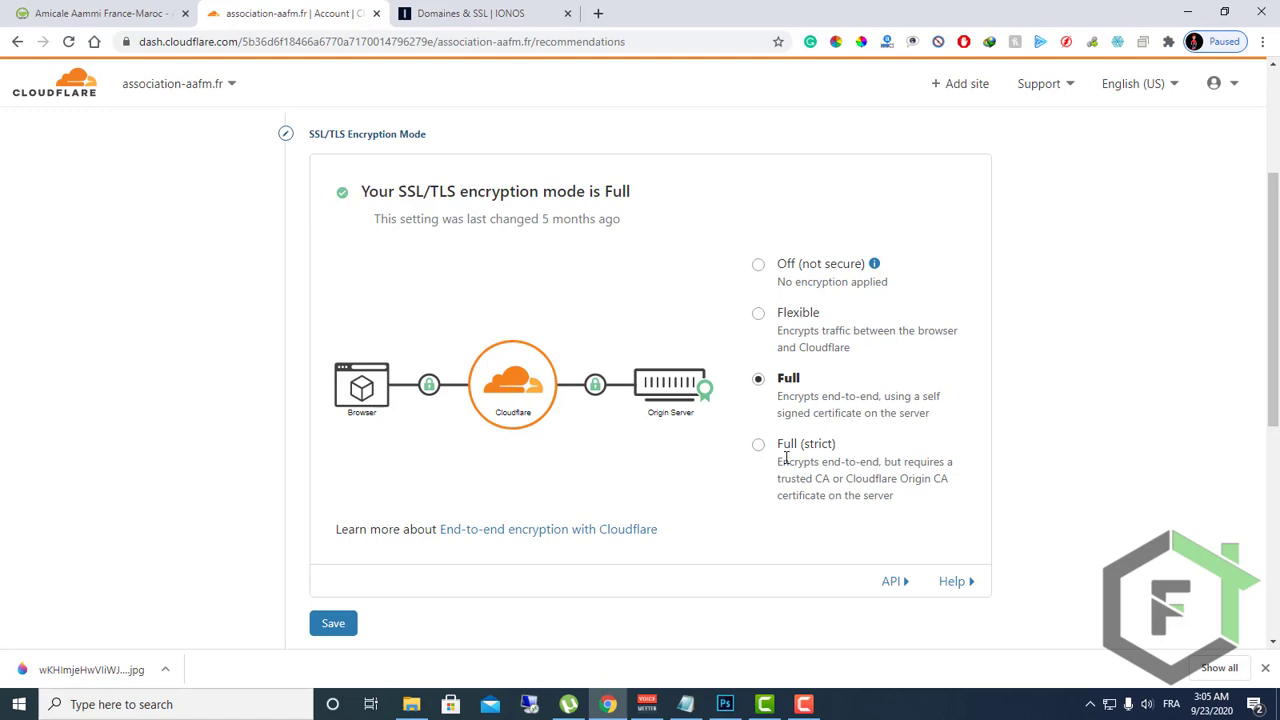
scroll(598, 499, "down", 2)
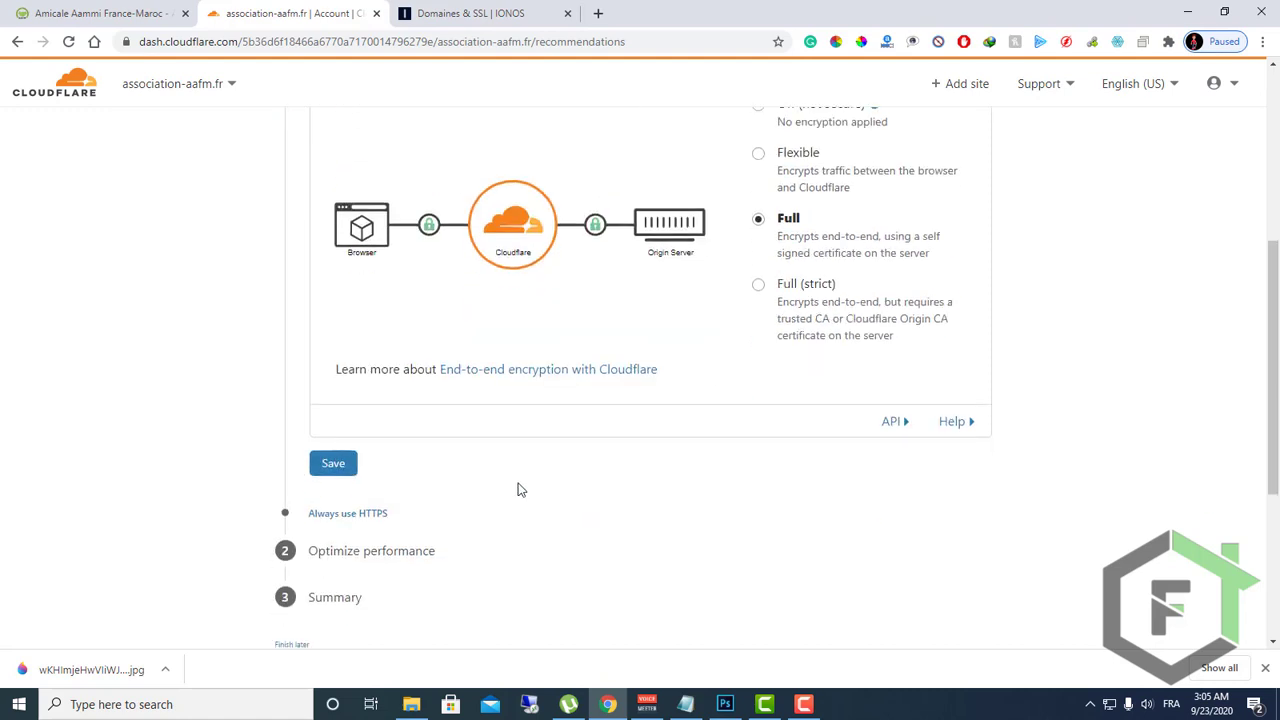
left_click(334, 470)
left_click(335, 477)
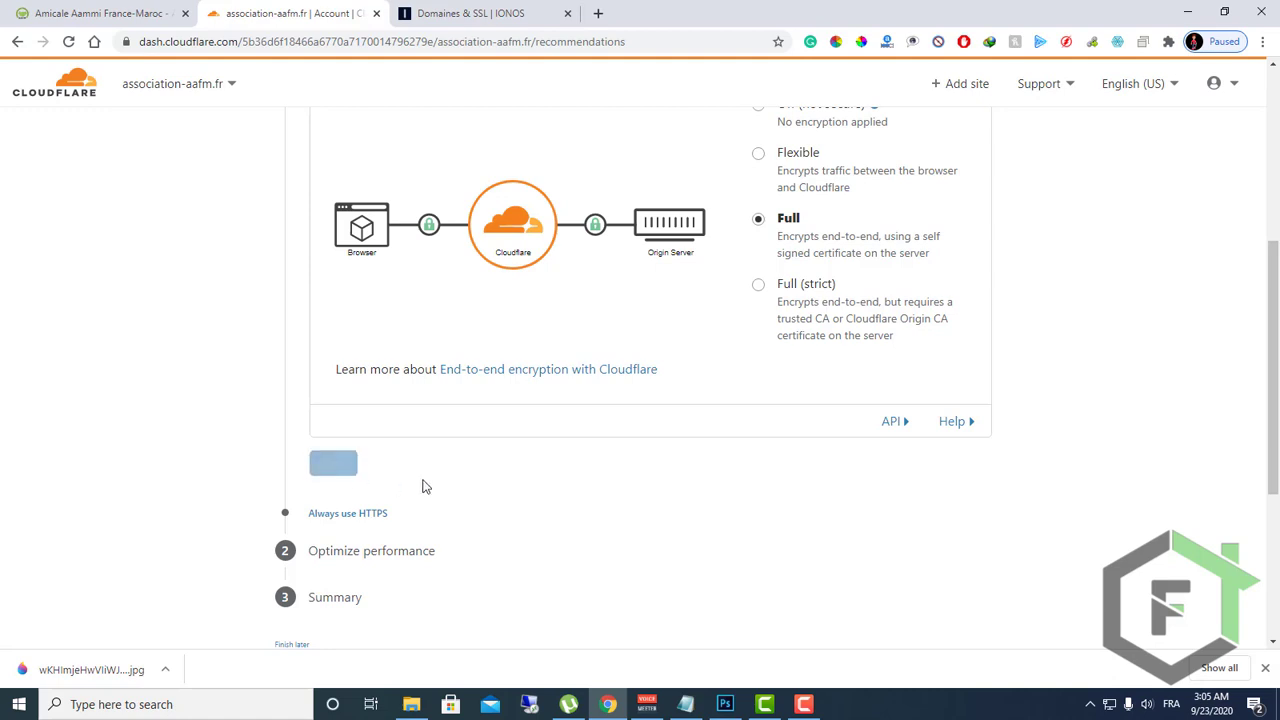
- Check that the association's website currently shows as Not secure
scroll(461, 404, "up", 3)
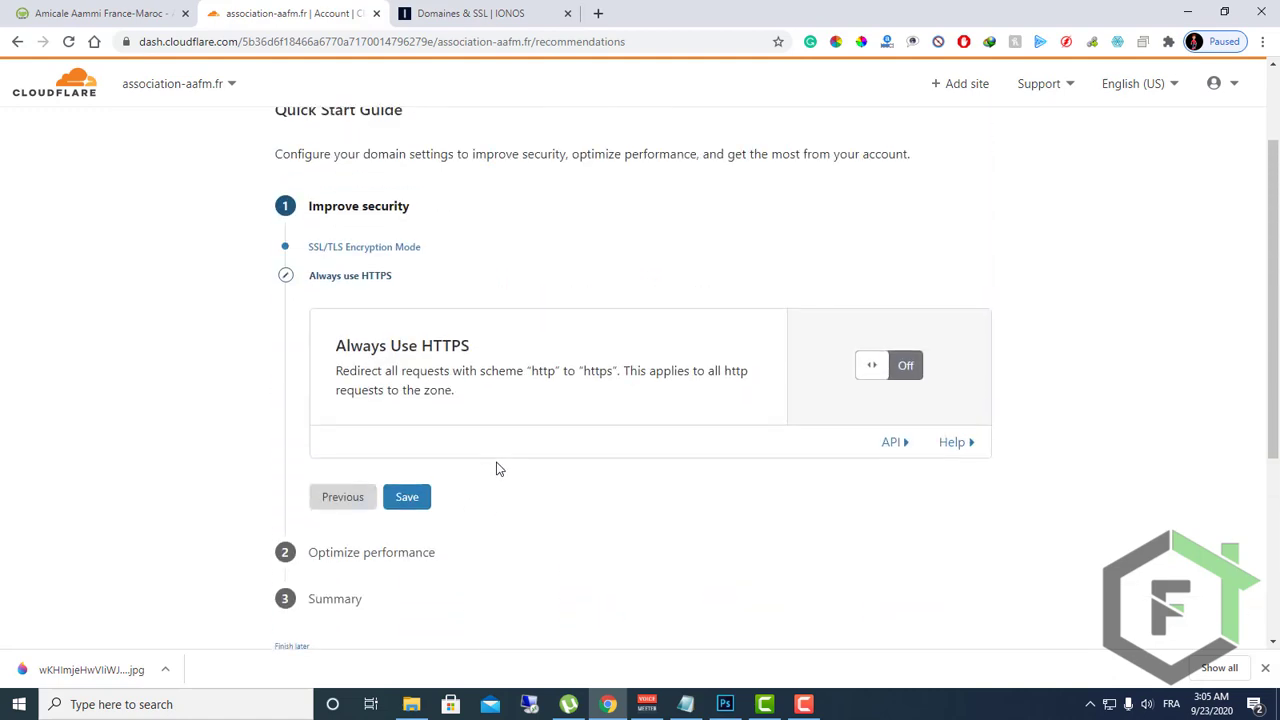
left_click_drag(470, 346, 357, 330)
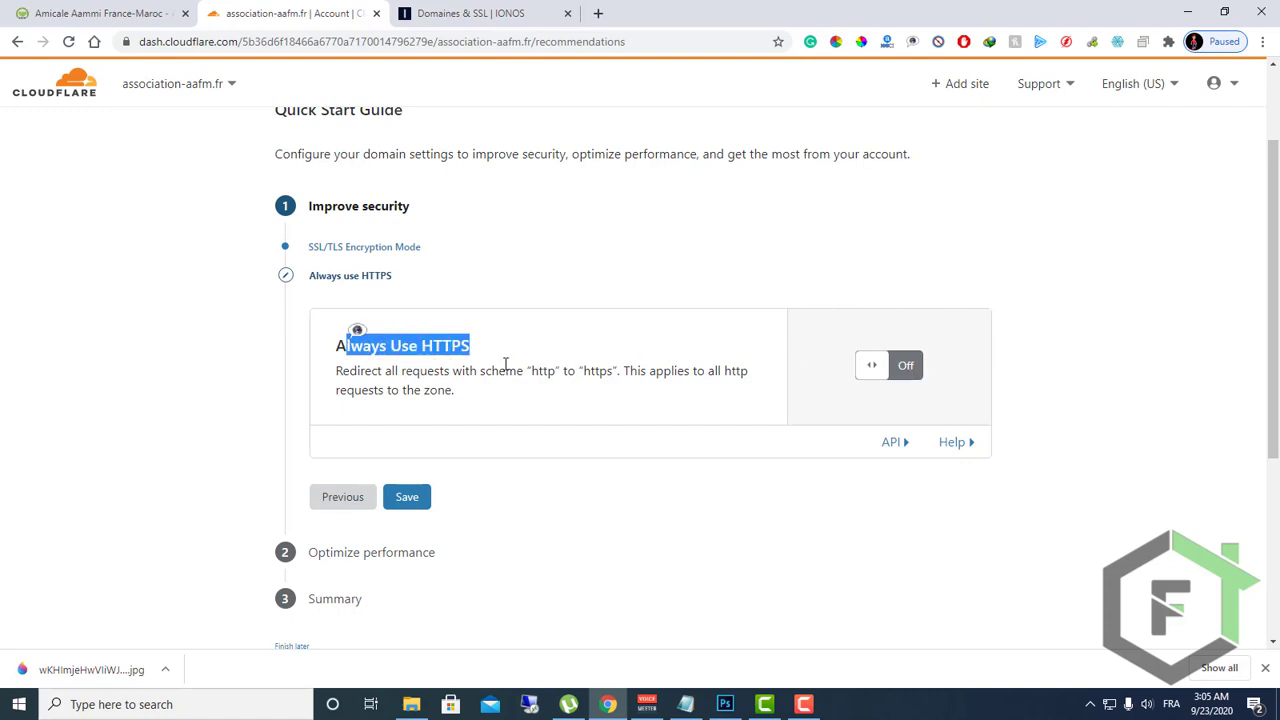
left_click(452, 346)
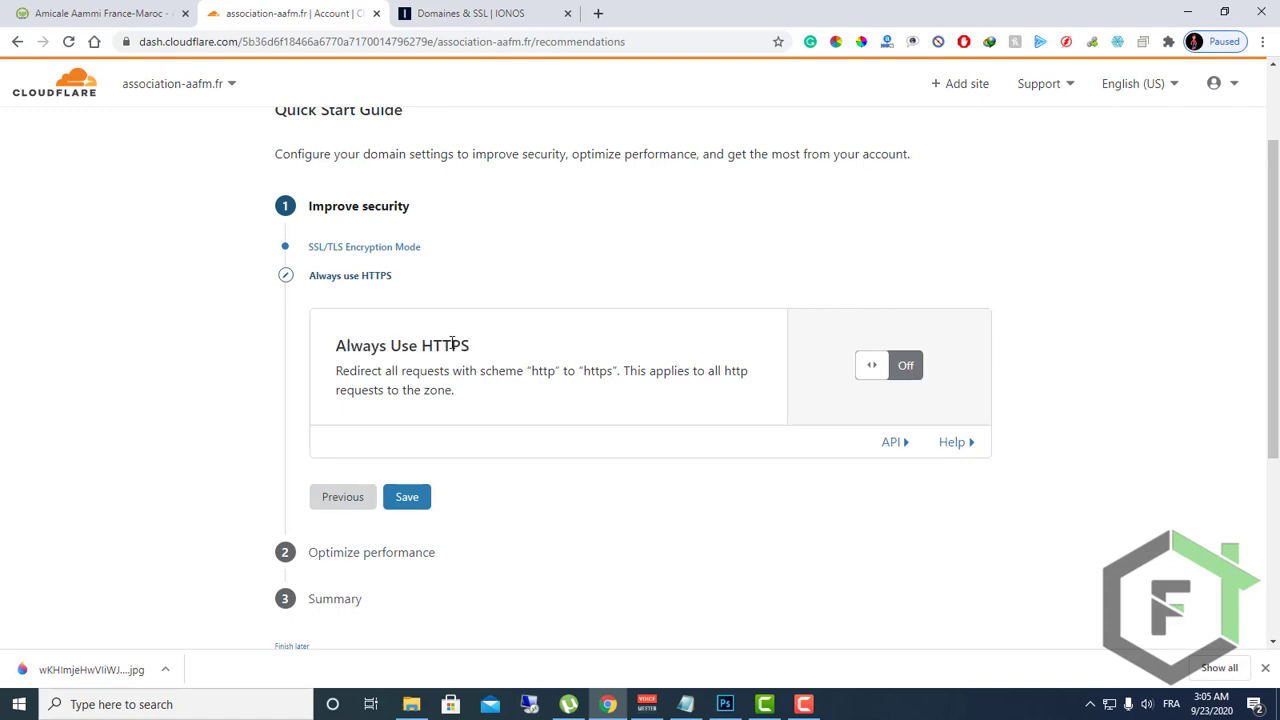
left_click(100, 13)
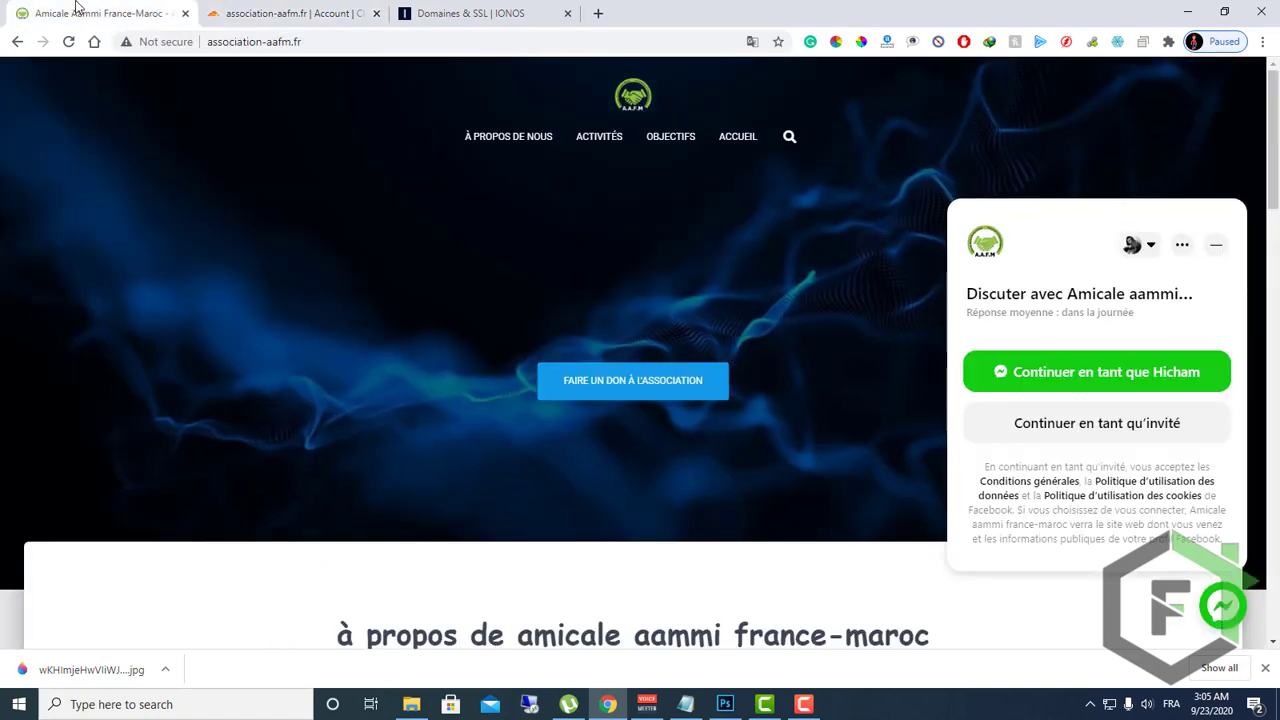
left_click(160, 42)
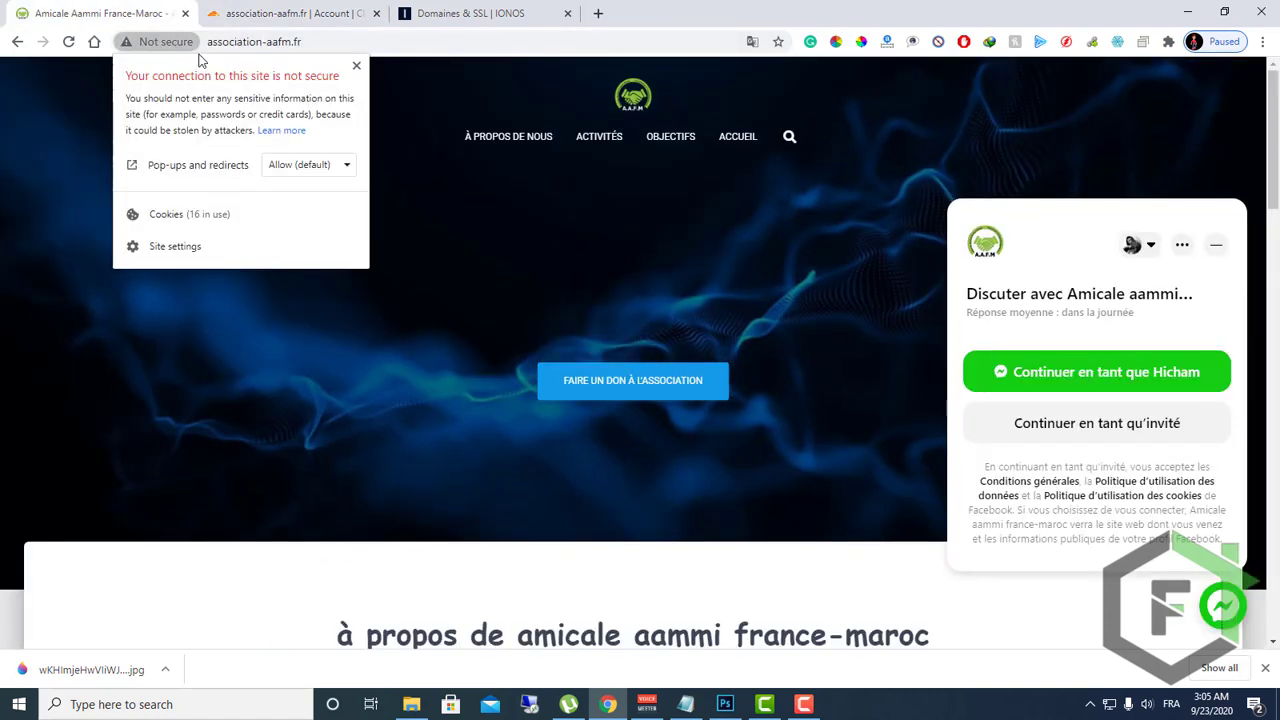
left_click(266, 13)
- Switch Always Use HTTPS to On and save it
left_click(914, 372)
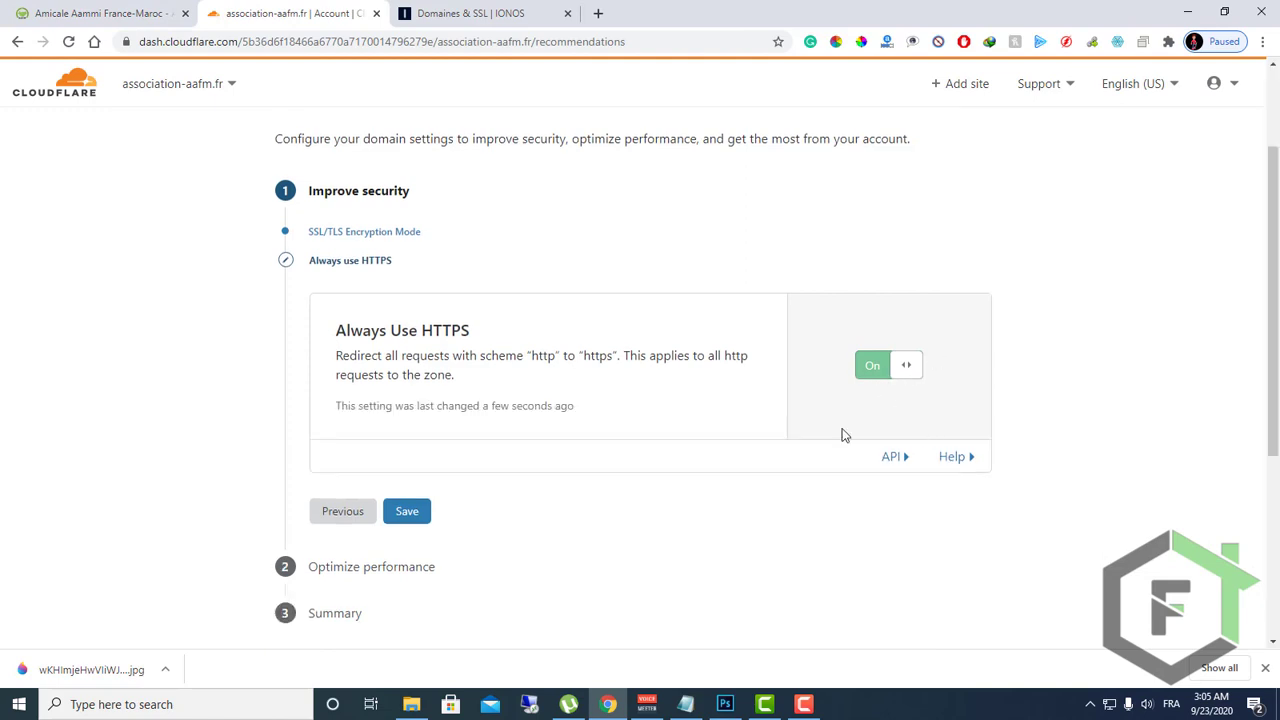
left_click(88, 8)
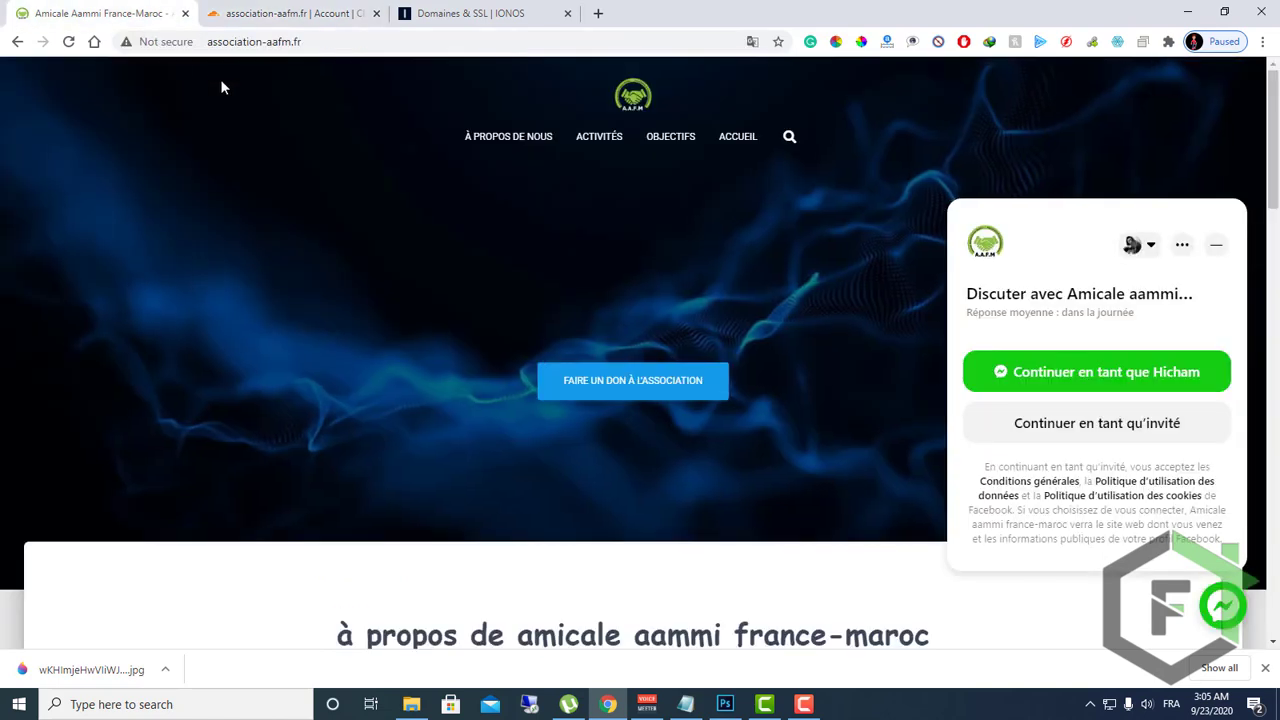
left_click(163, 42)
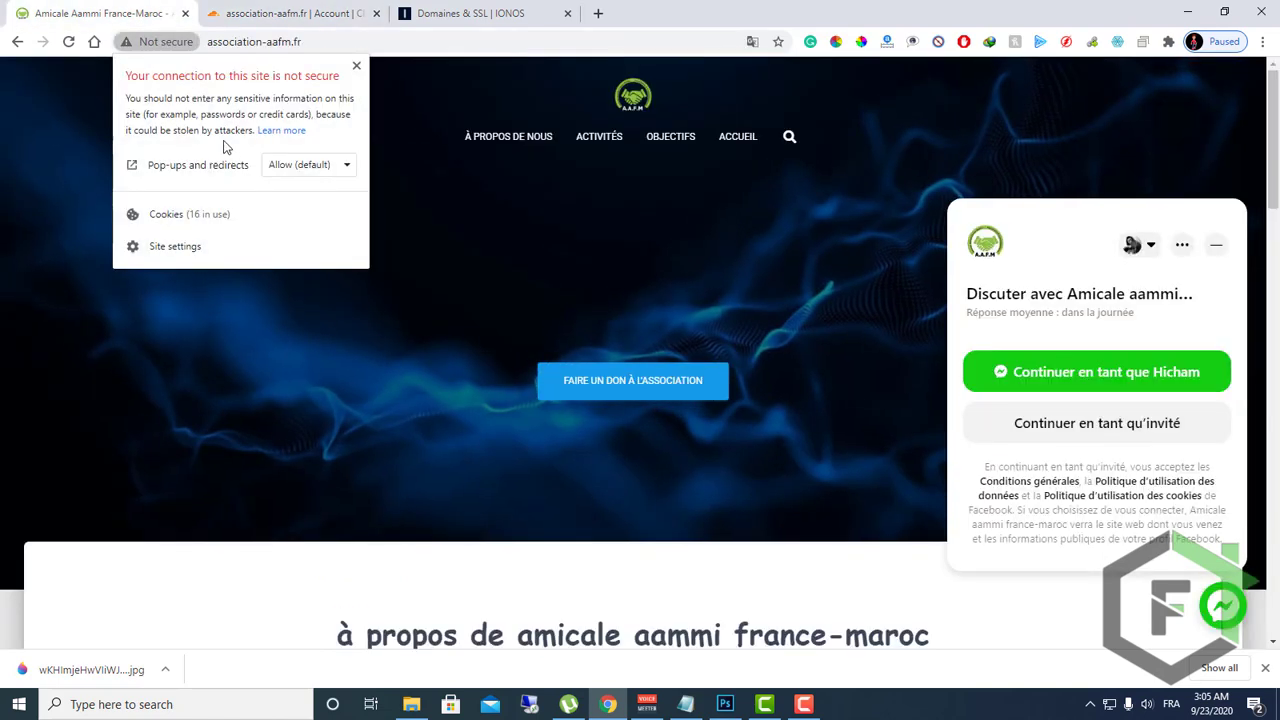
left_click(305, 10)
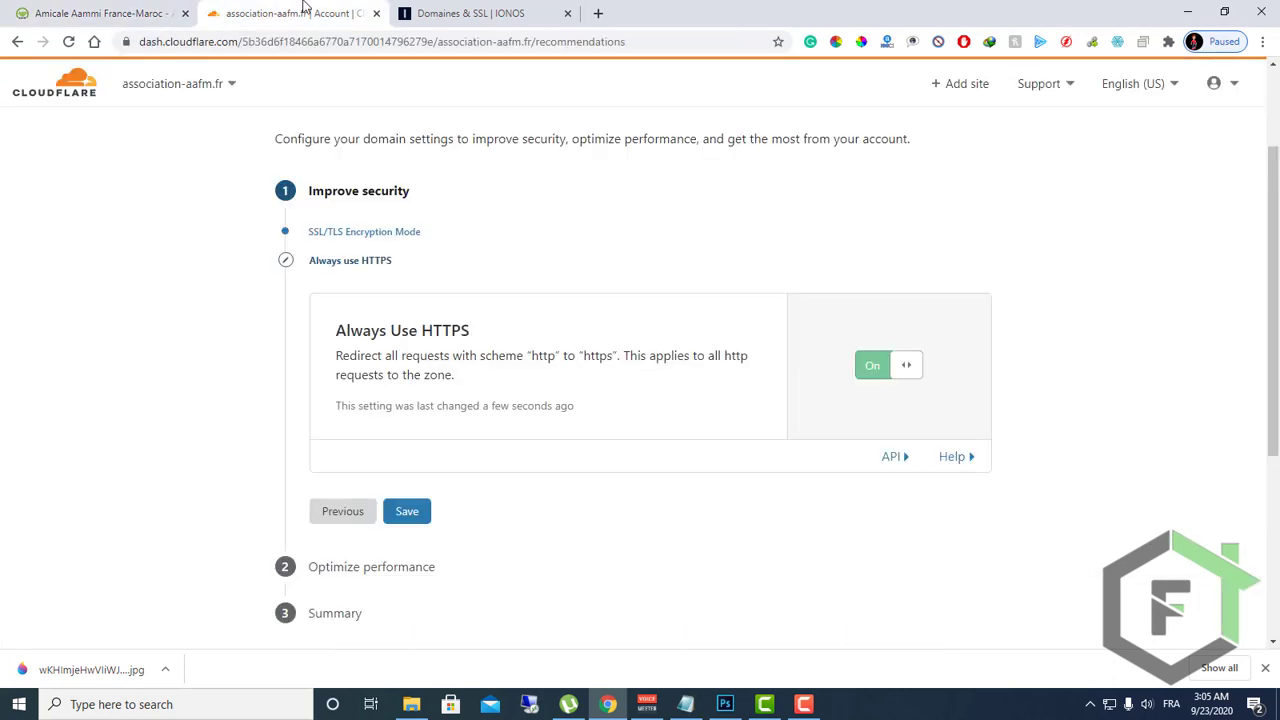
left_click(406, 511)
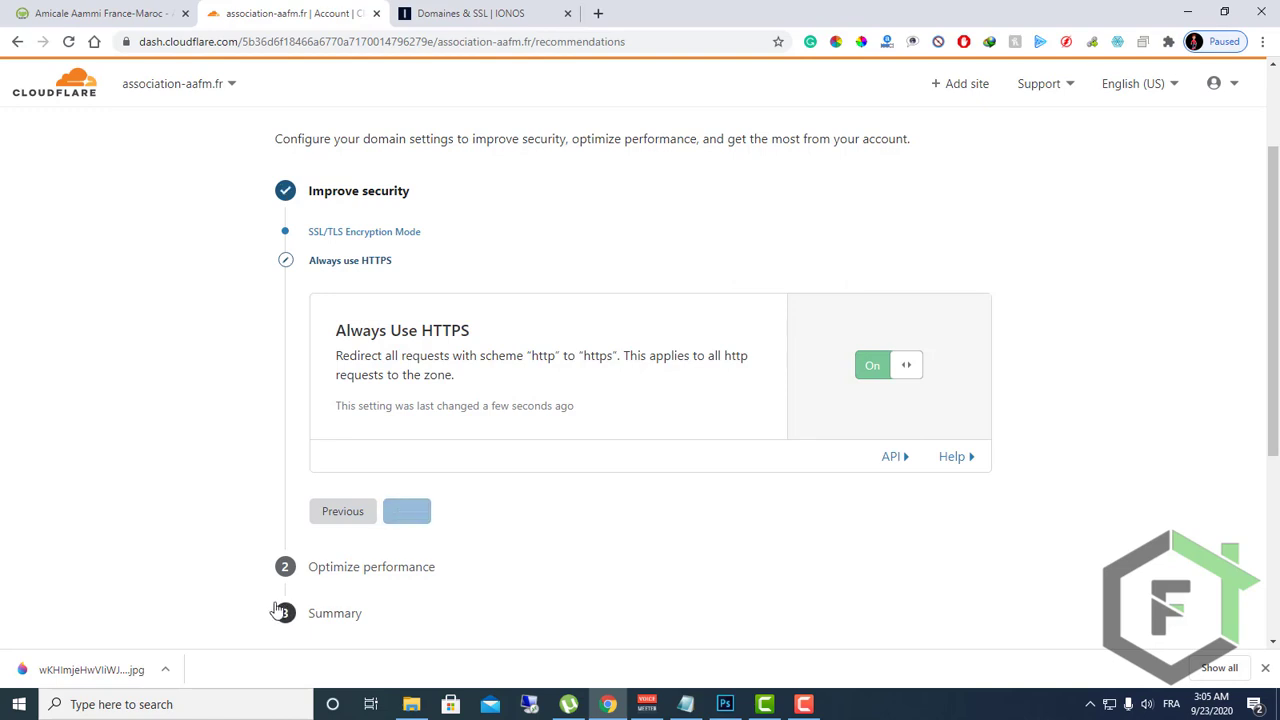
- Enable Auto Minify for JavaScript, CSS and HTML and save the choices
scroll(319, 570, "down", 1)
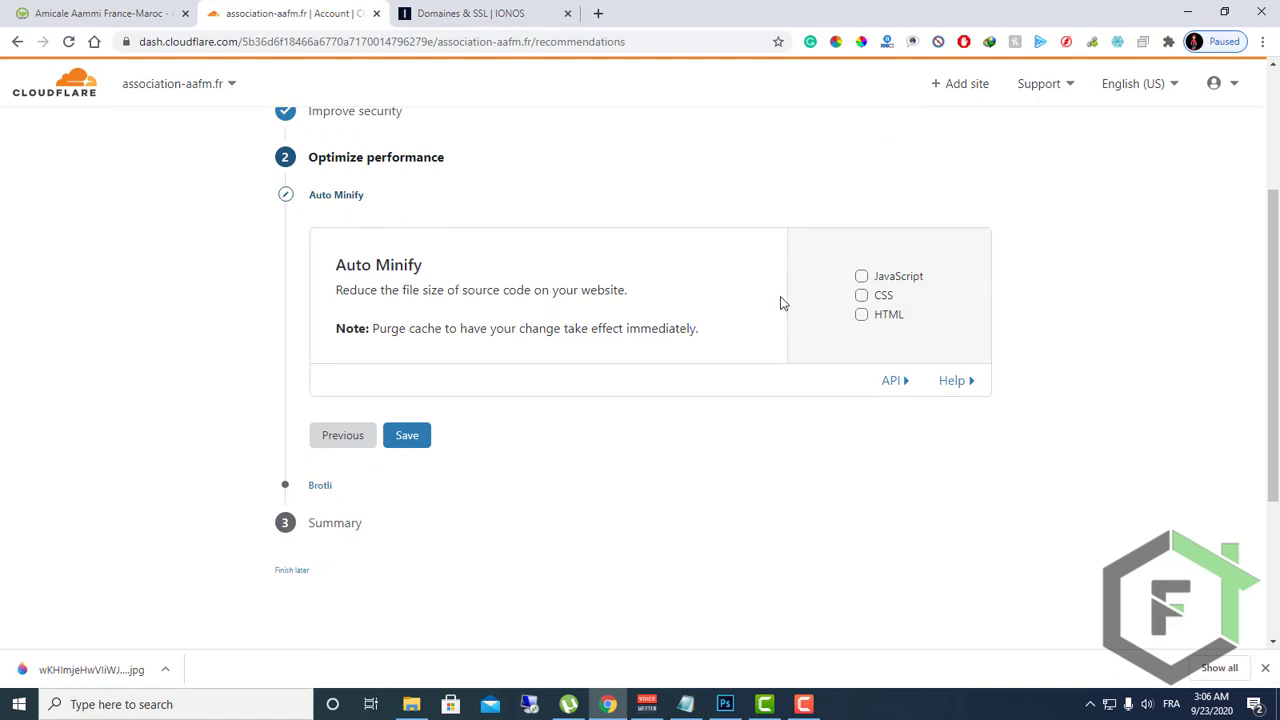
left_click(862, 277)
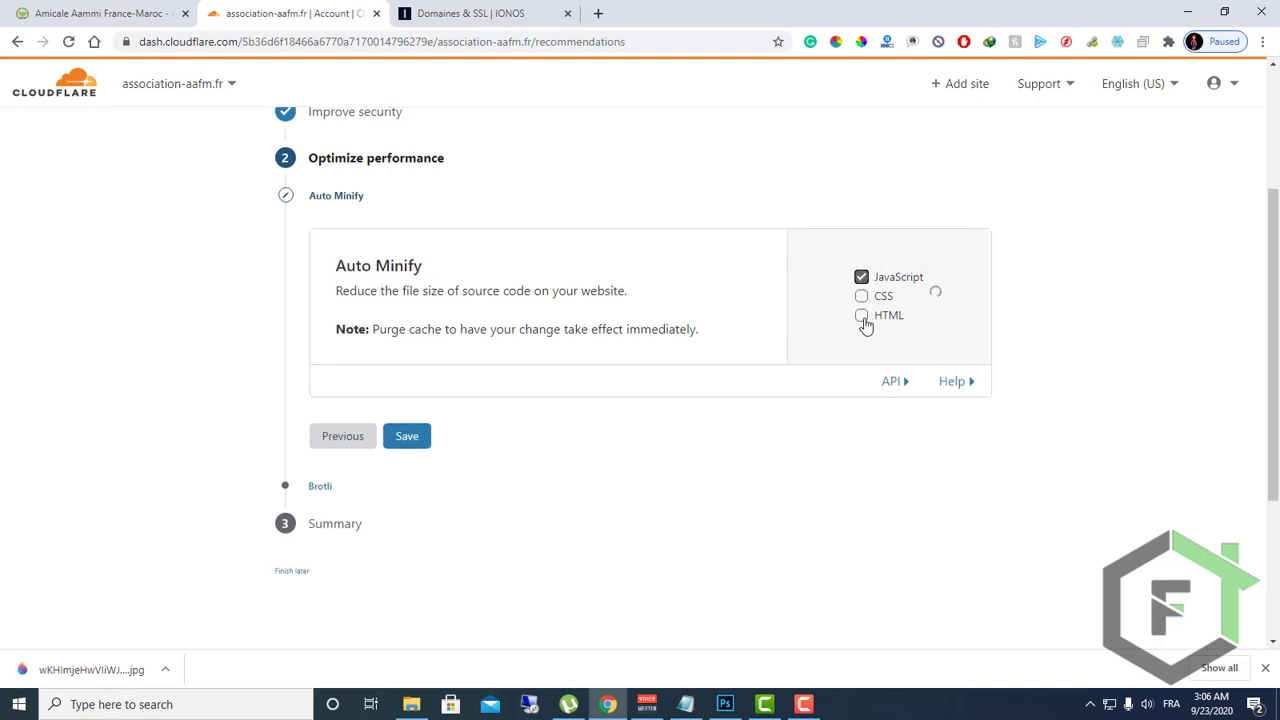
left_click(862, 296)
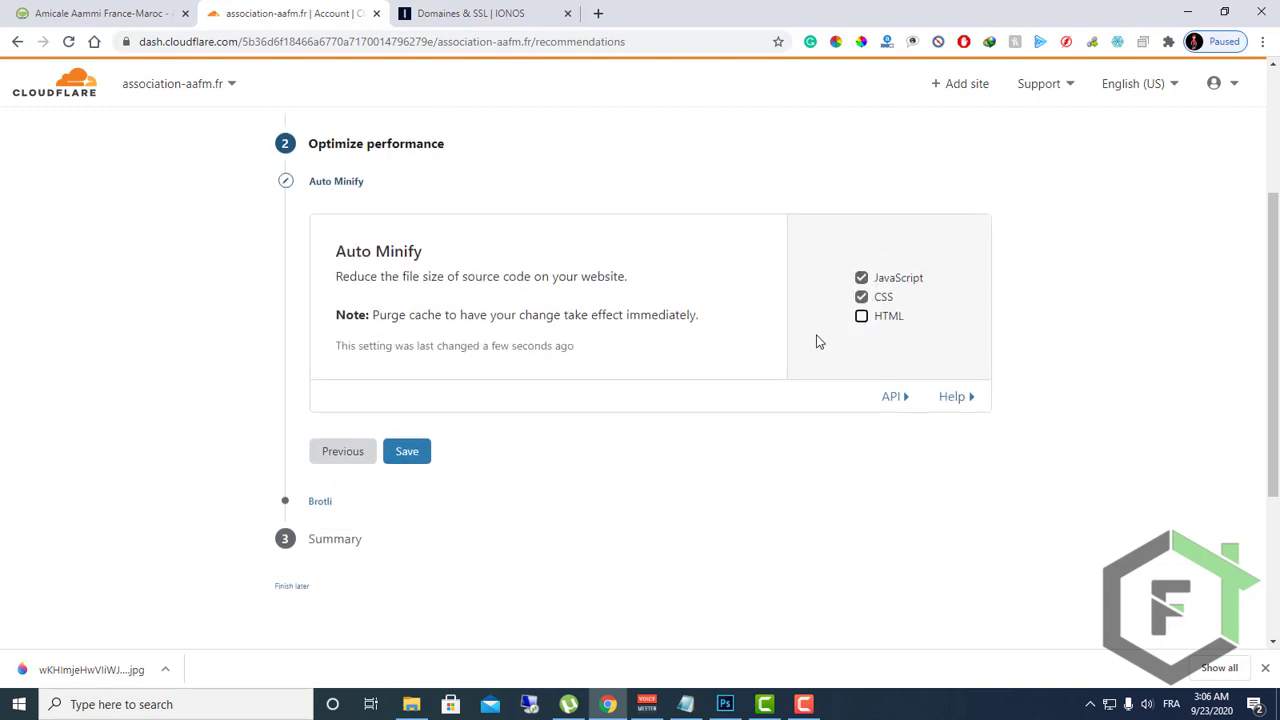
left_click(863, 317)
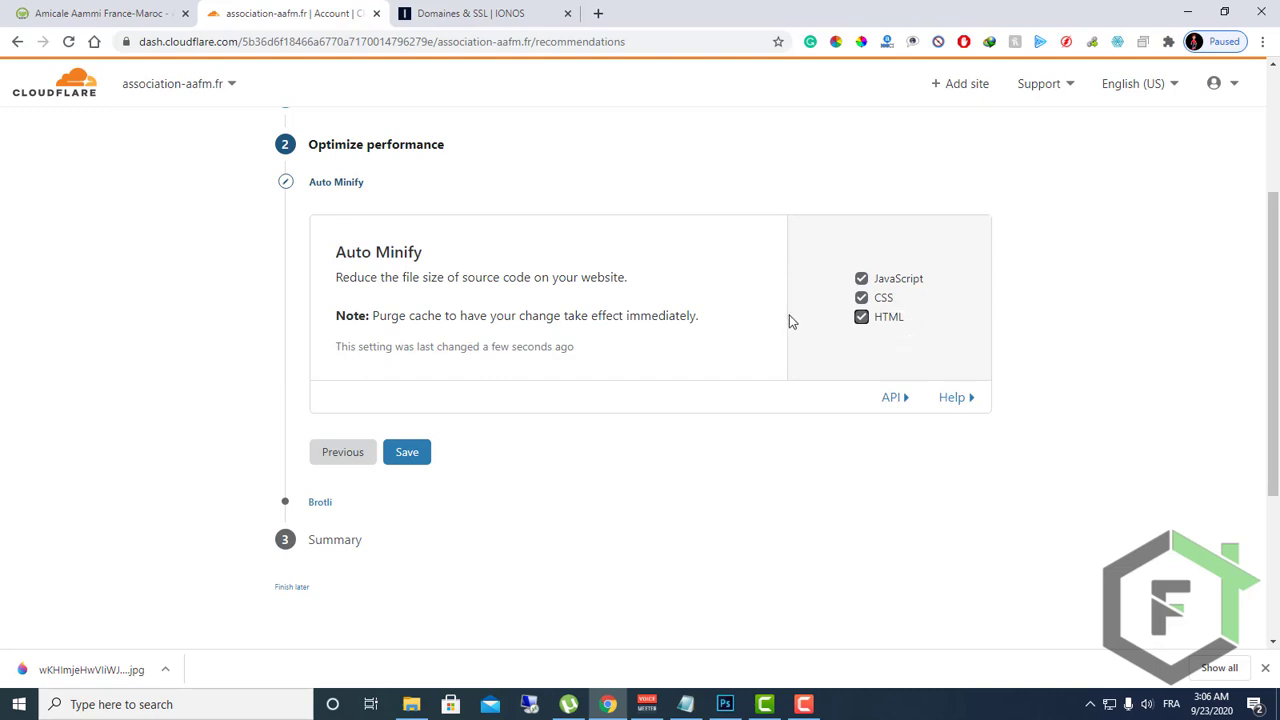
left_click(861, 319)
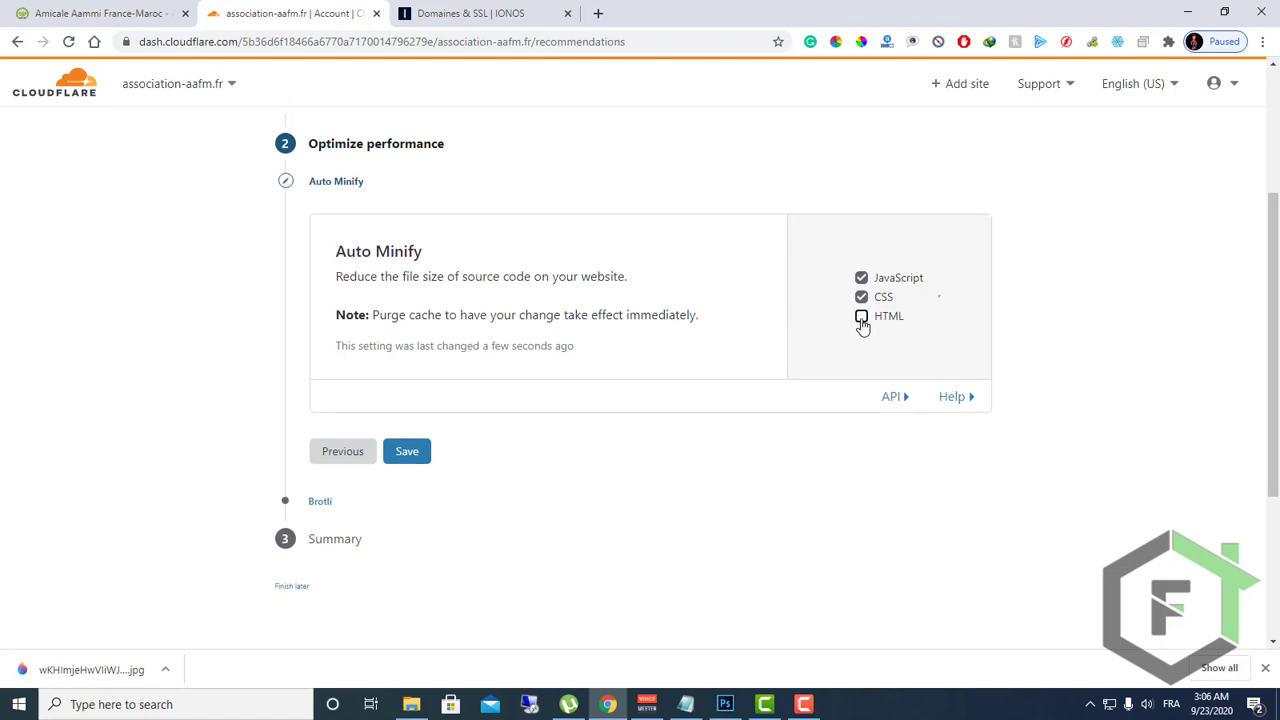
left_click(861, 299)
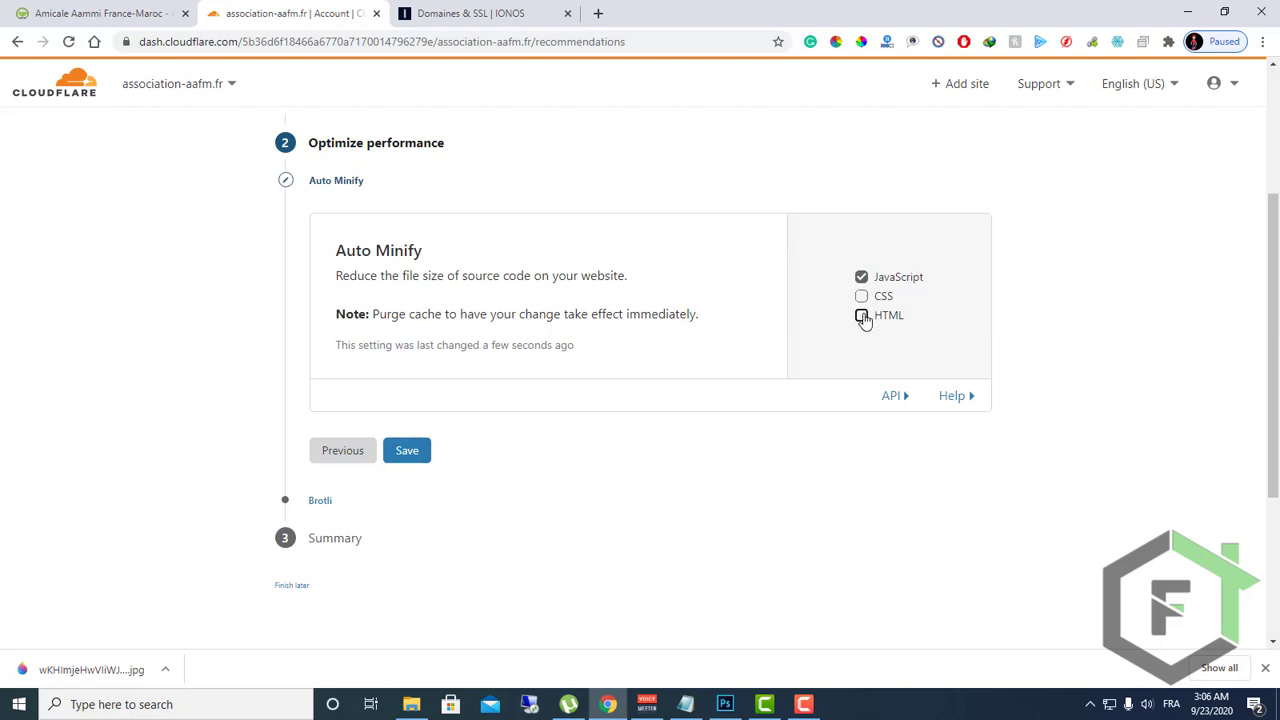
left_click(862, 316)
left_click(862, 298)
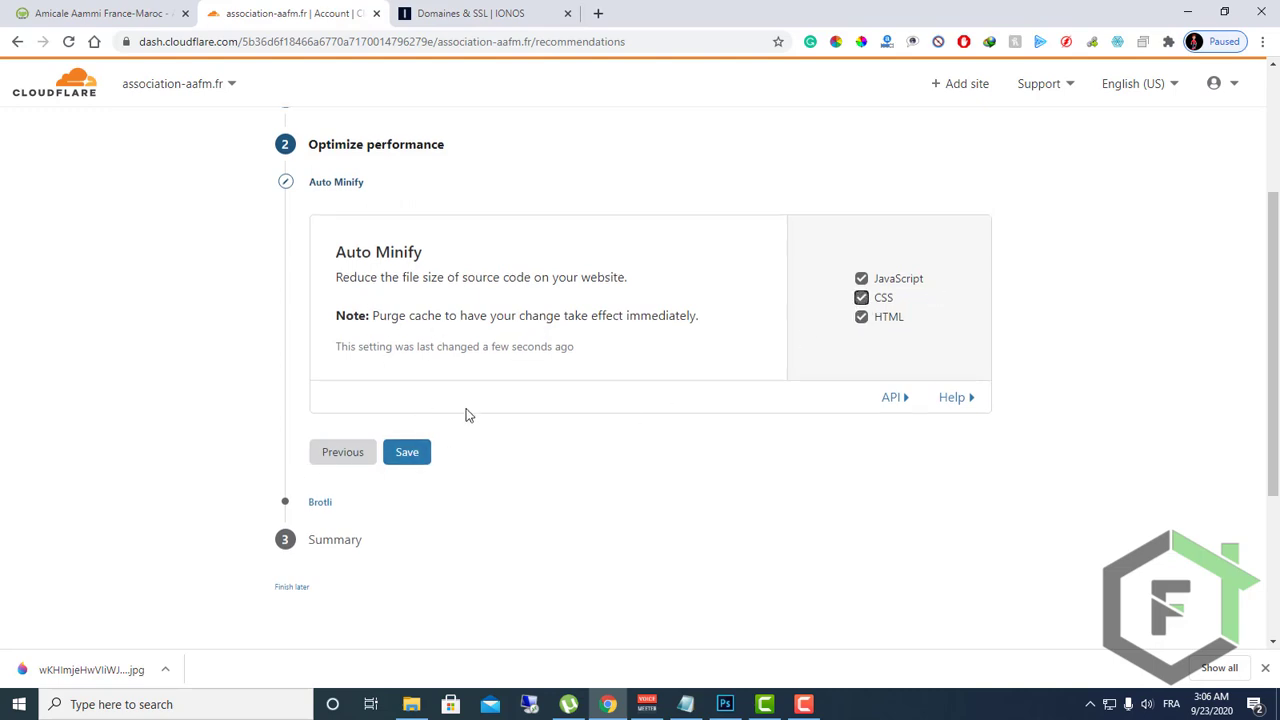
left_click(427, 456)
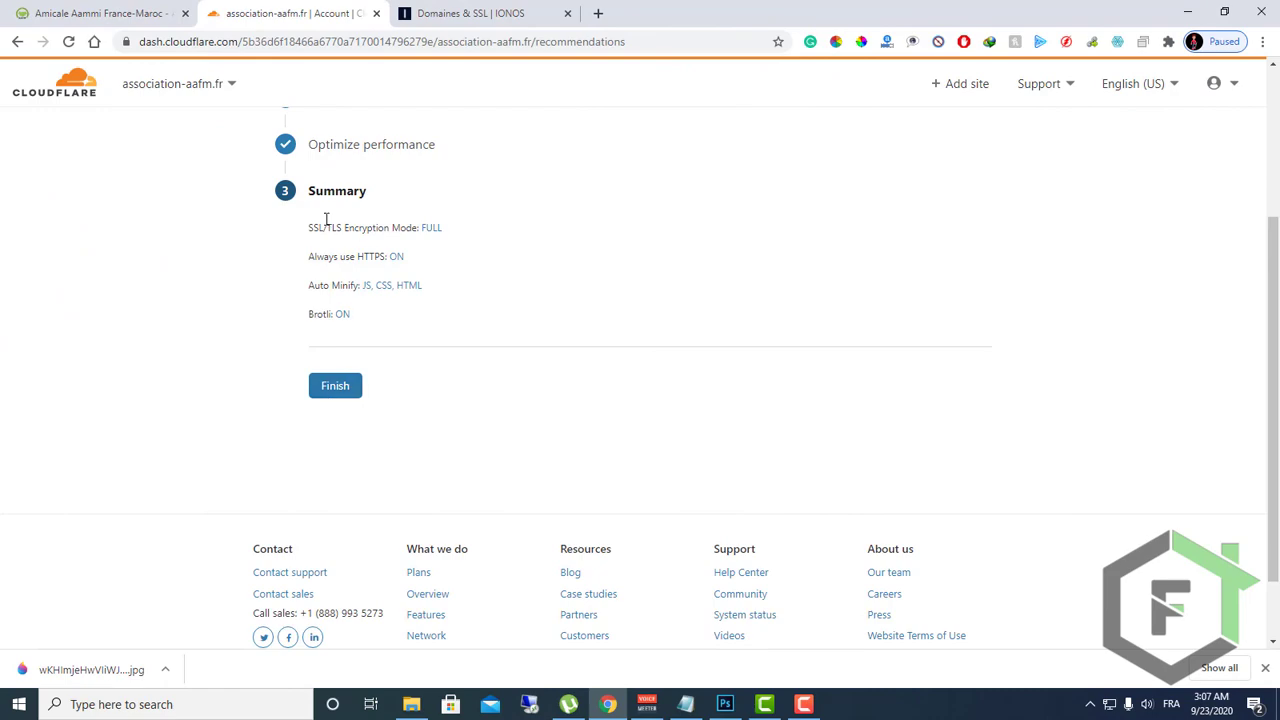
- Finish the recommended settings and reload the association-aafm.fr overview to recheck activation
left_click_drag(305, 224, 395, 314)
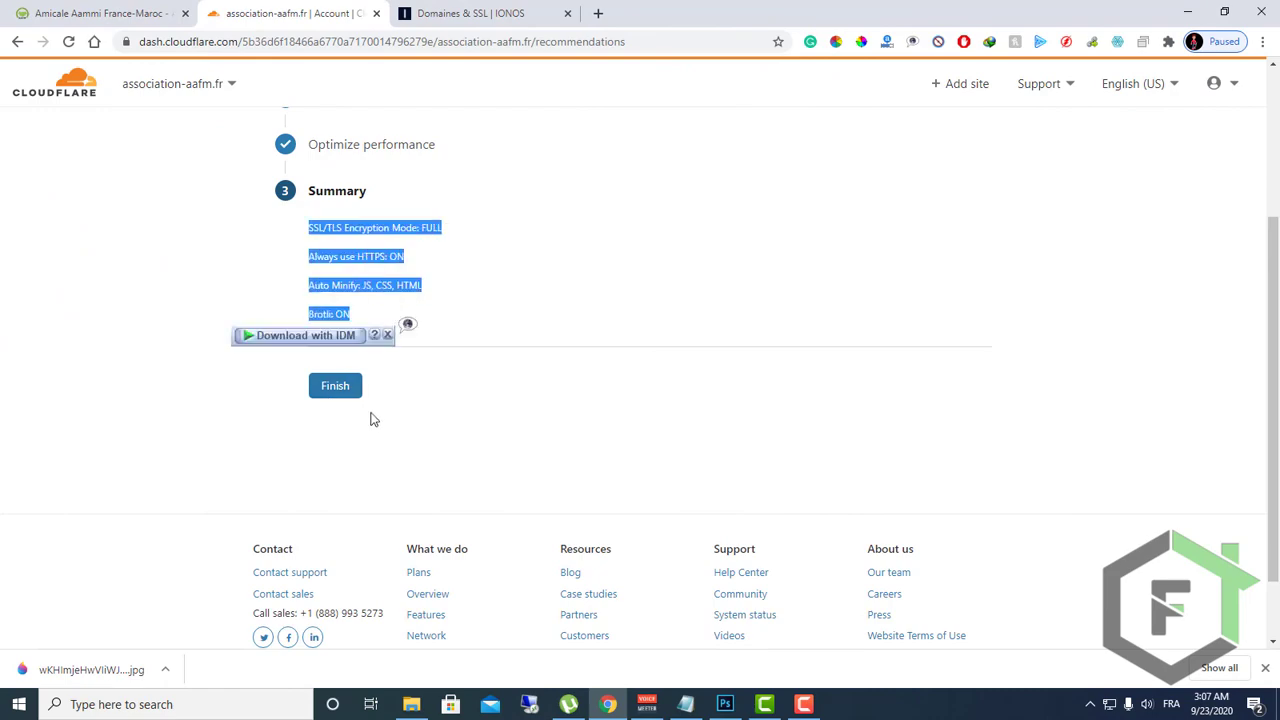
left_click(338, 398)
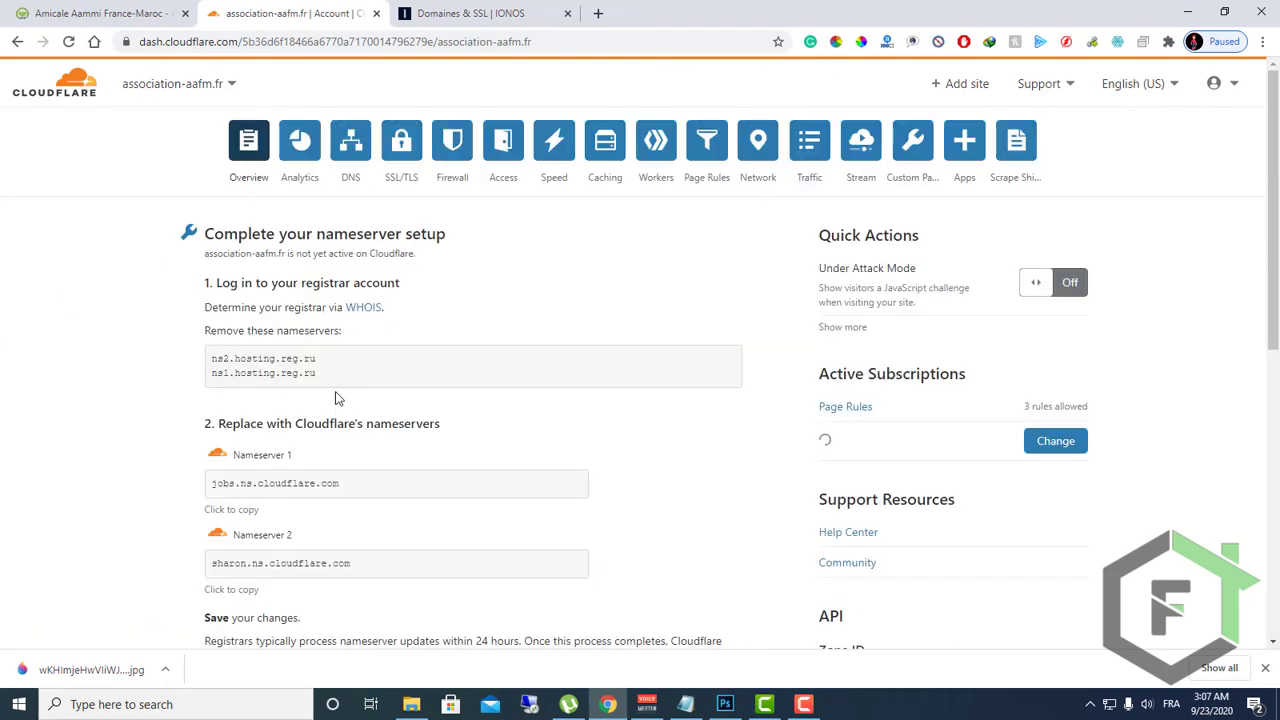
scroll(338, 402, "down", 2)
scroll(363, 366, "up", 2)
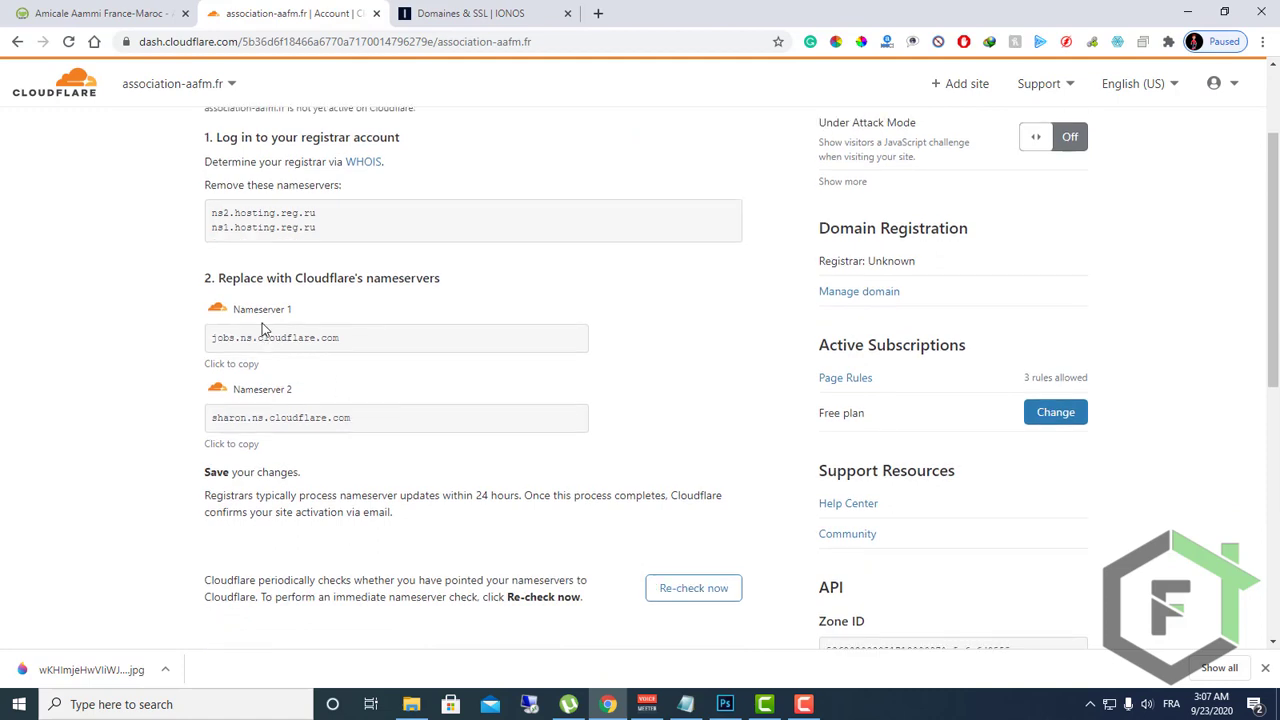
left_click(68, 41)
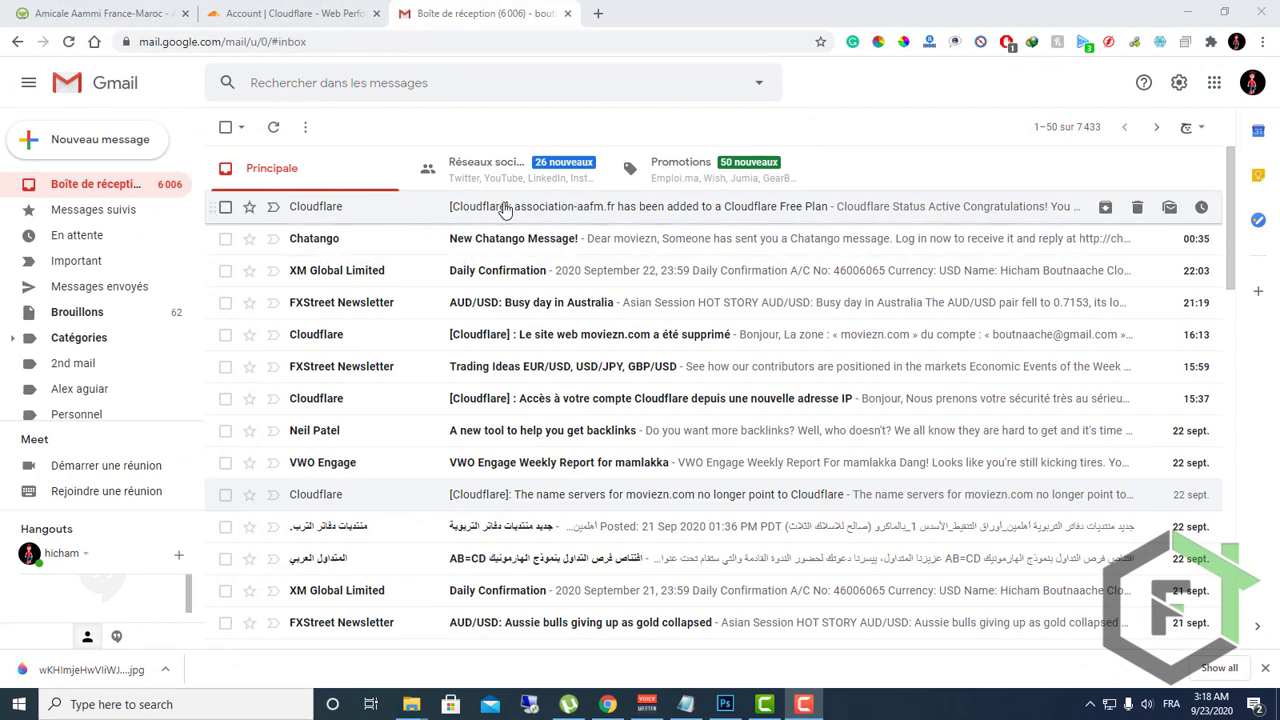
- Read Cloudflare's 'Status Active' email for association-aafm.fr, then return to the Cloudflare account home
left_click(586, 207)
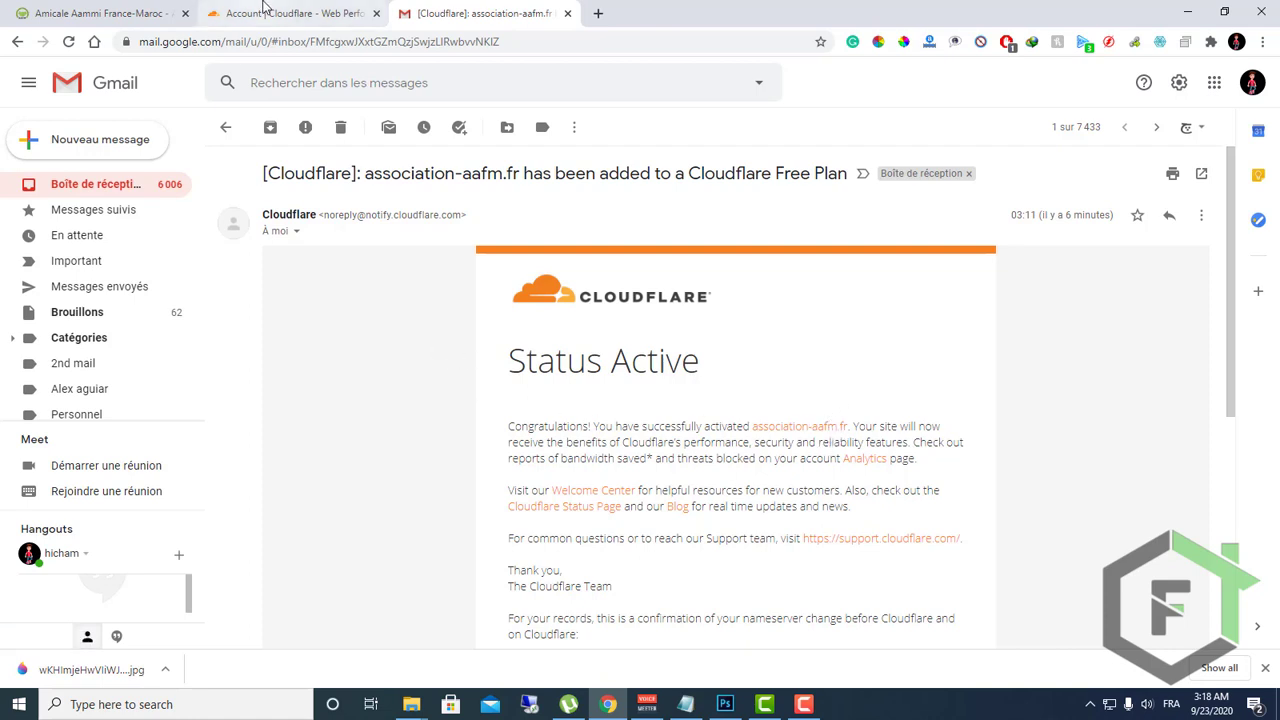
left_click(310, 13)
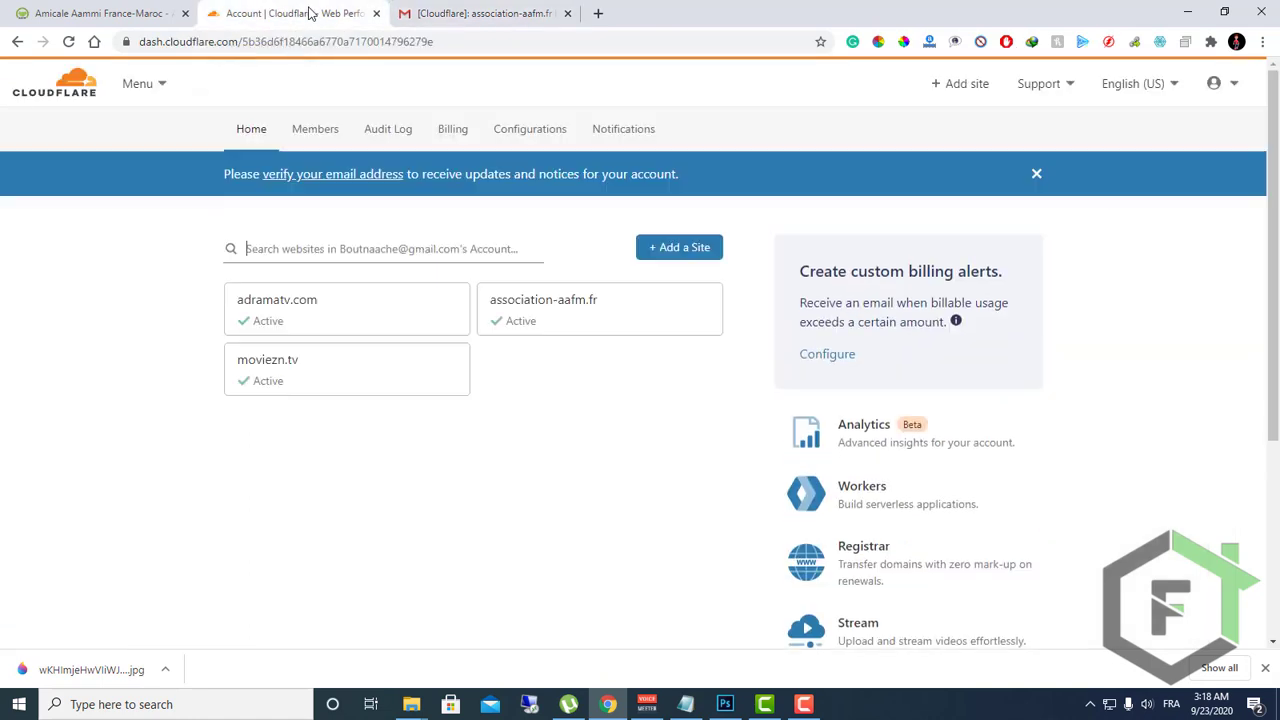
- Open the association-aafm.fr site dashboard and view its Web Traffic analytics for the last 24 hours
left_click(537, 308)
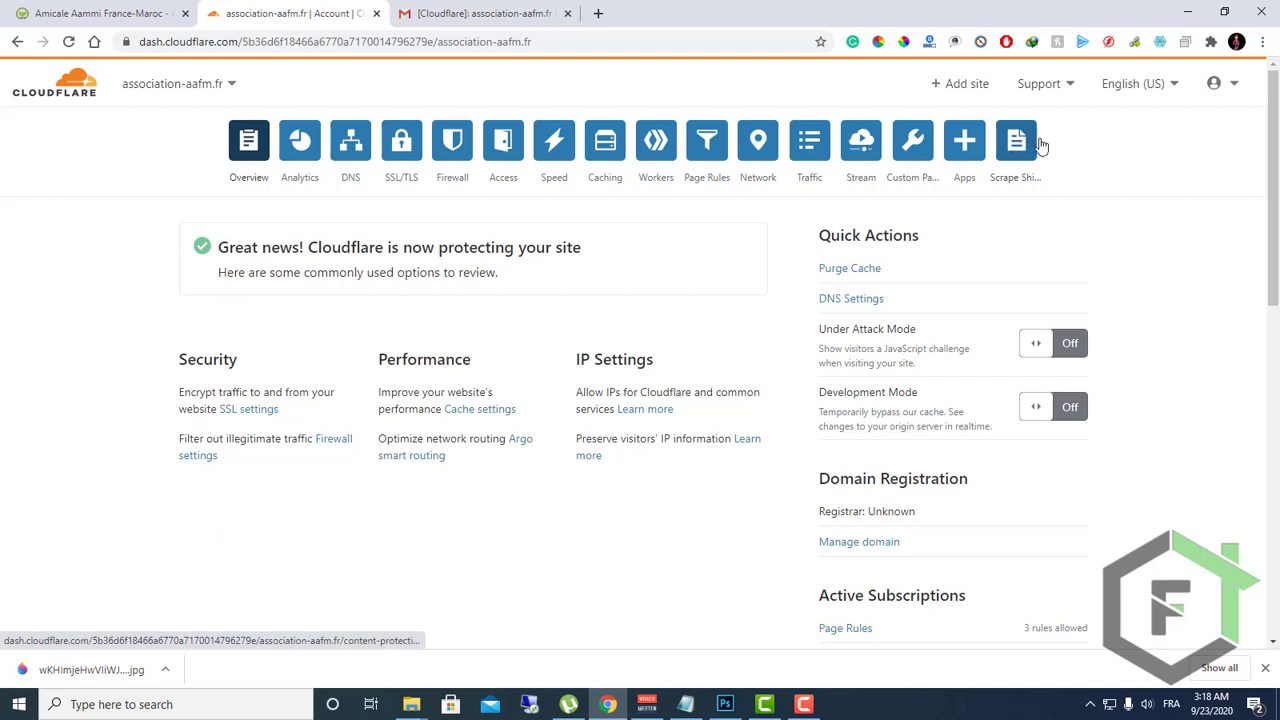
left_click(299, 148)
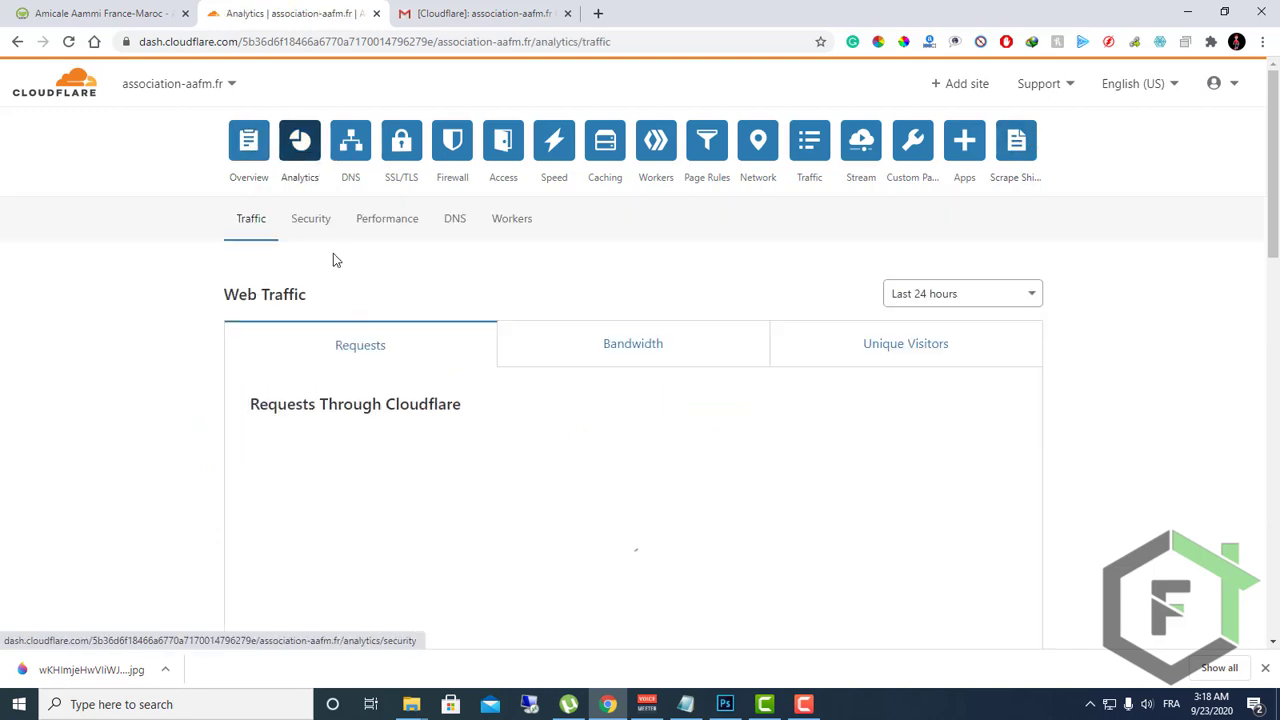
- Review association-aafm.fr's request totals and DNS records, then bring up its Firewall overview
scroll(535, 257, "down", 2)
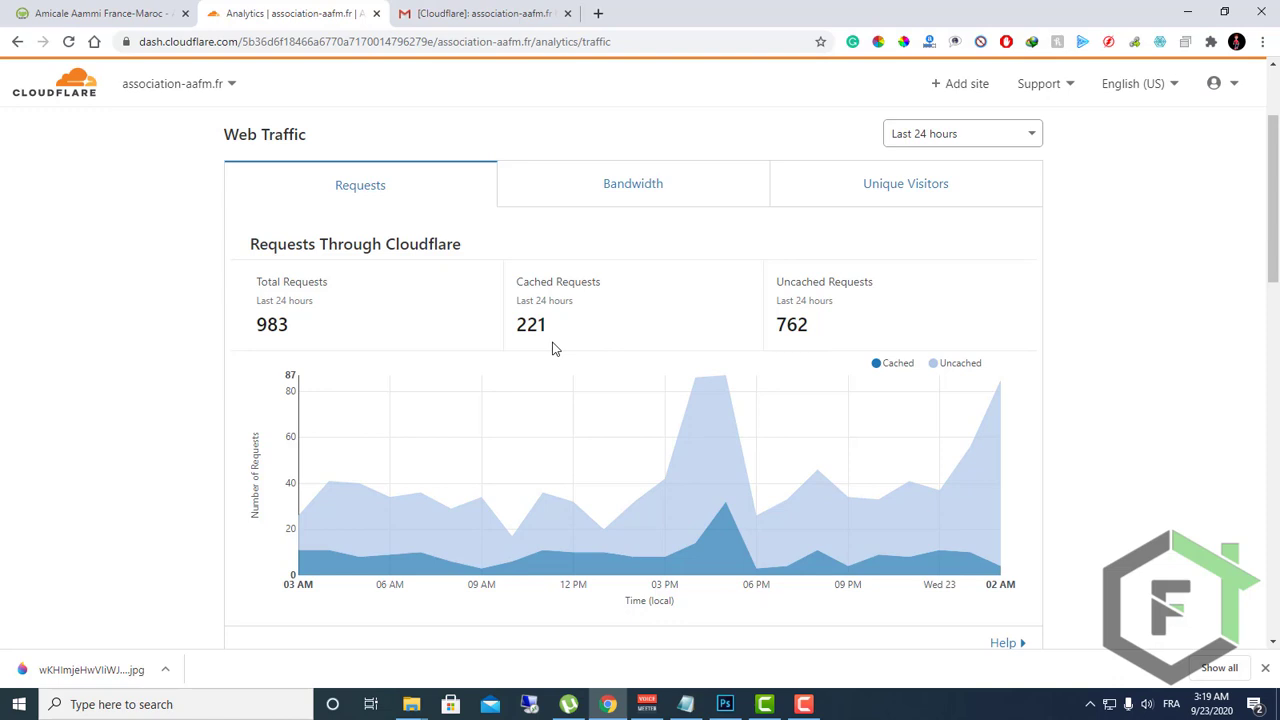
scroll(443, 340, "up", 2)
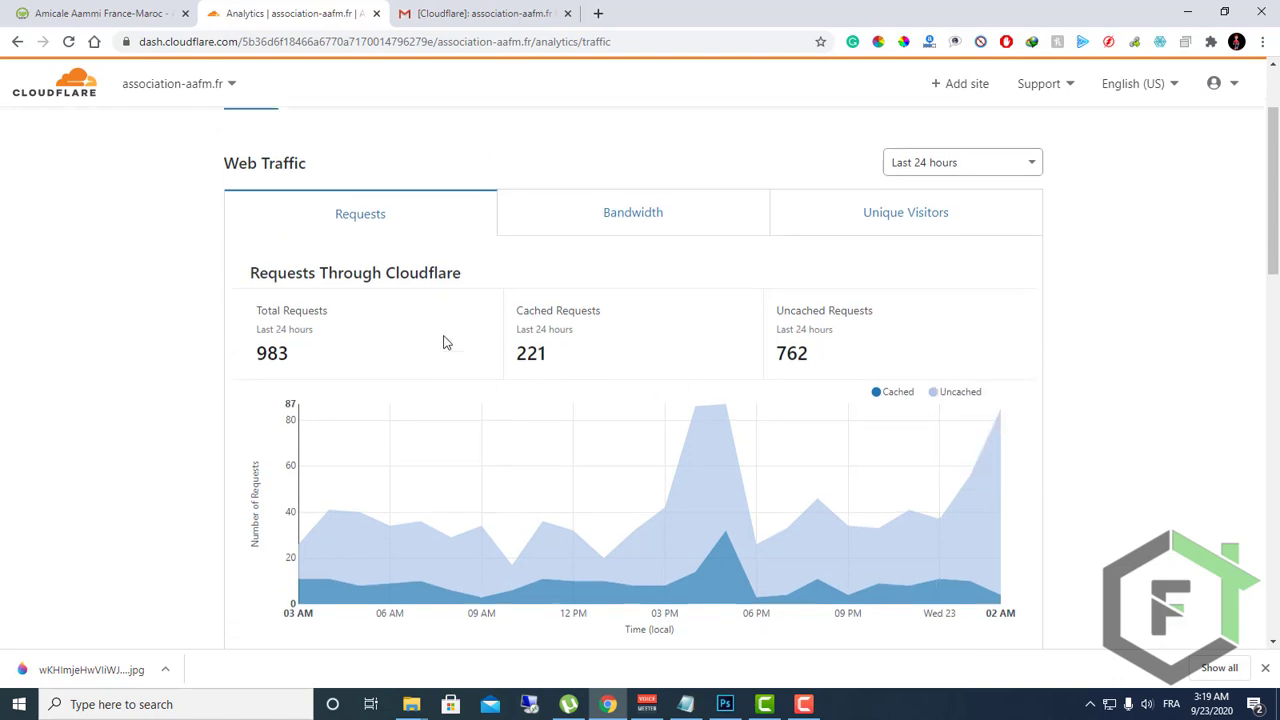
left_click(357, 150)
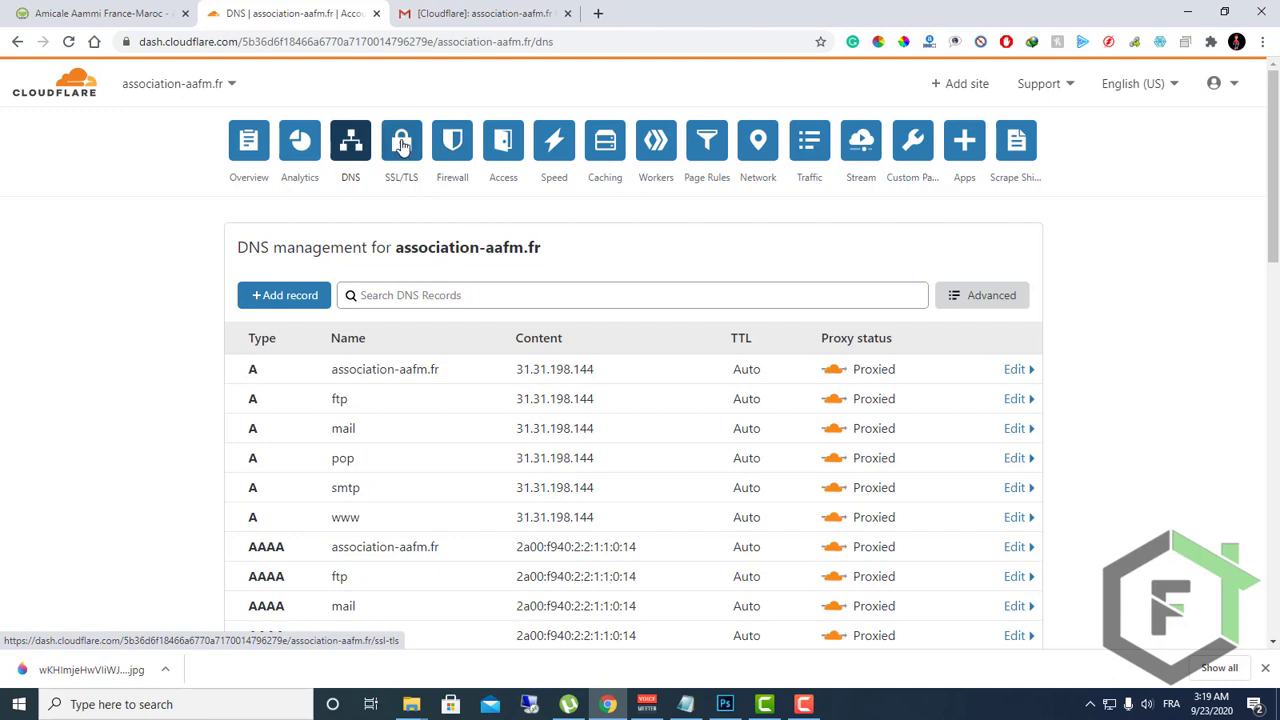
left_click(450, 145)
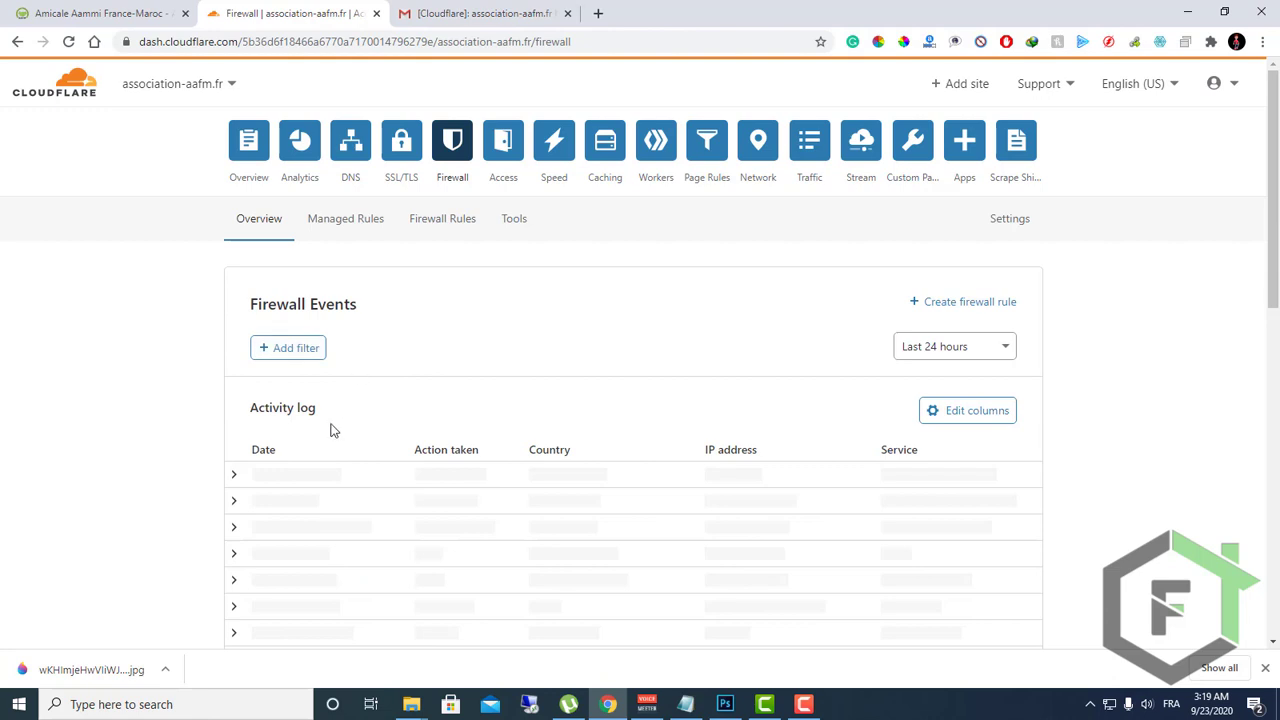
- Expand the 17:10:55 Block event from Morocco and inspect its details, including the visitor IP
scroll(300, 425, "down", 2)
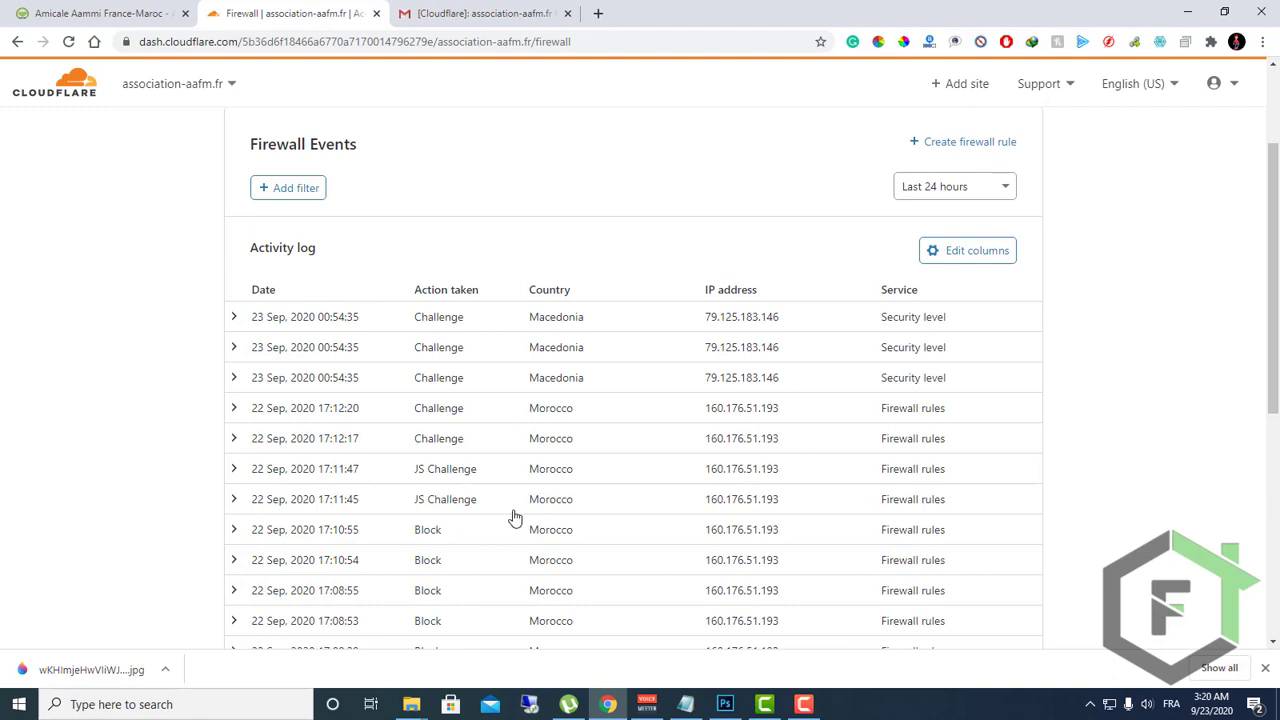
double_click(436, 532)
left_click(608, 540)
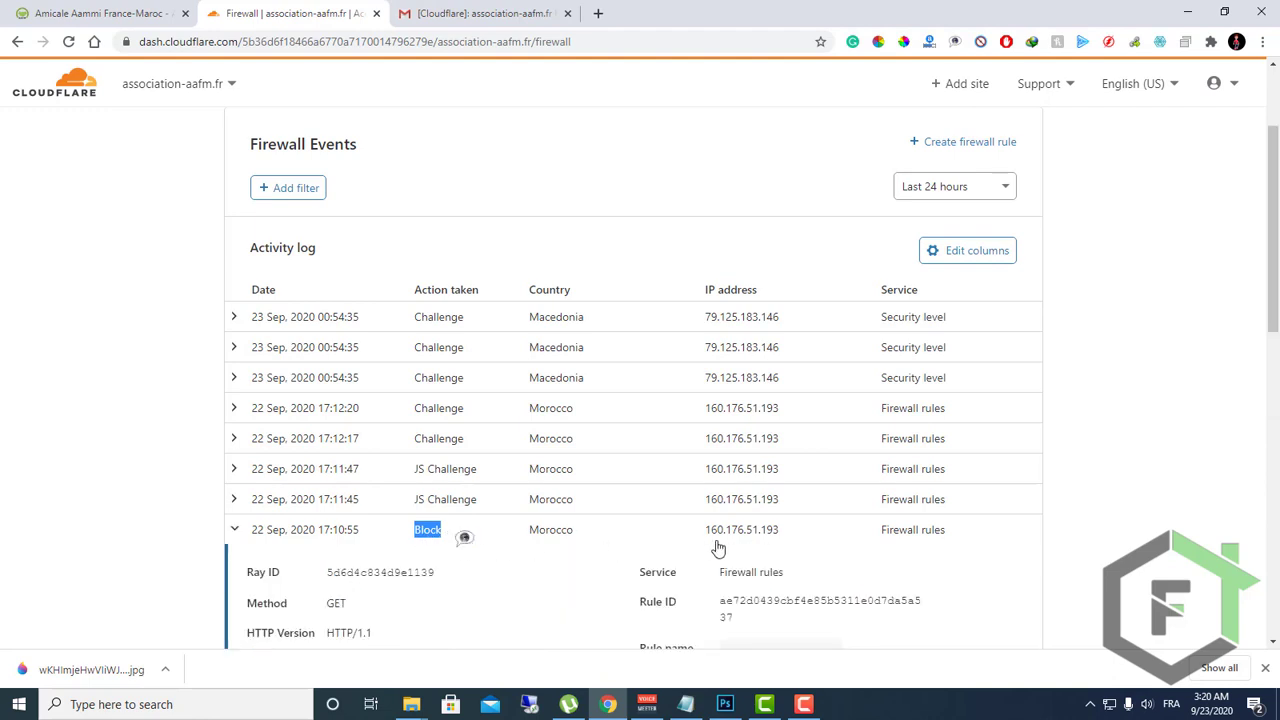
scroll(449, 535, "down", 3)
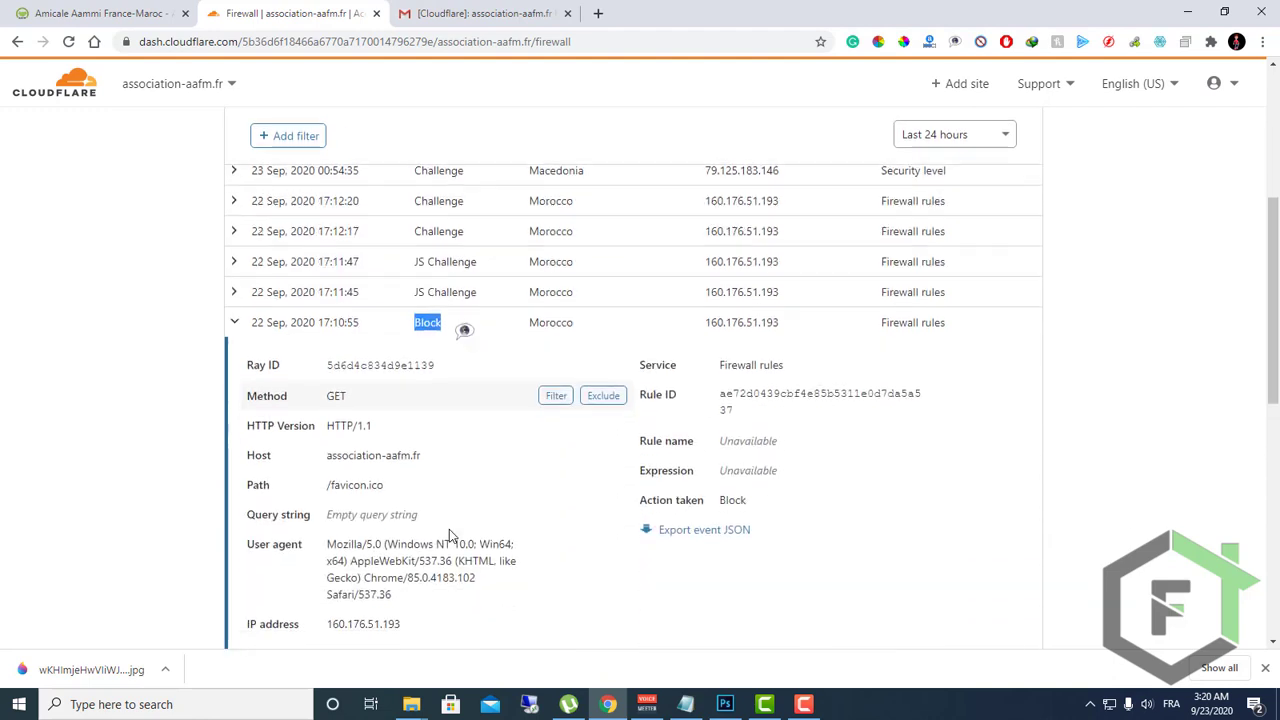
scroll(480, 549, "down", 2)
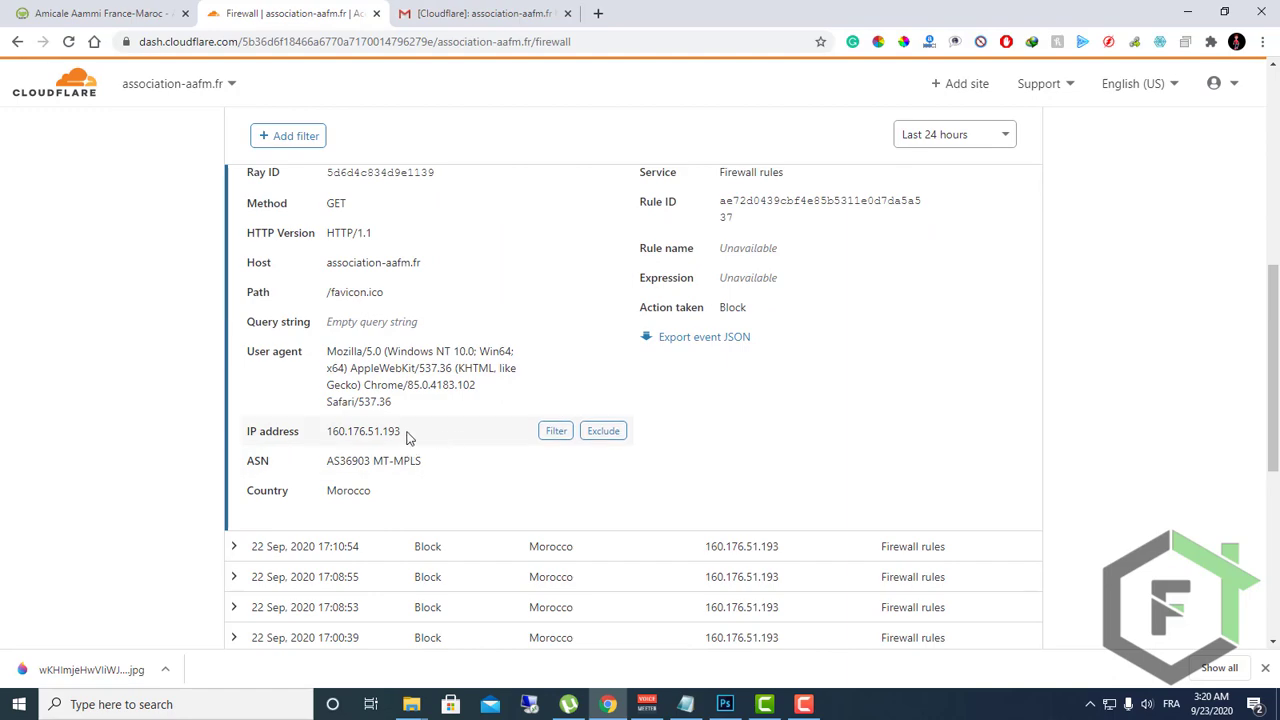
left_click_drag(406, 436, 328, 434)
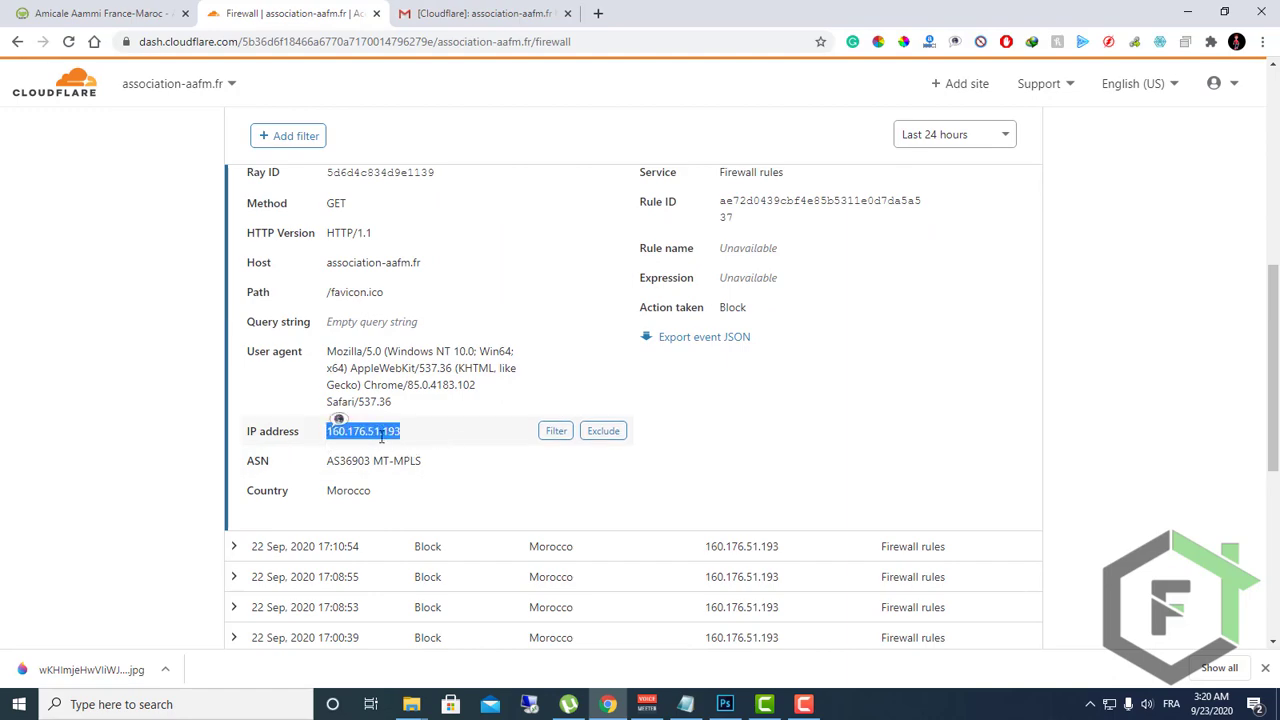
scroll(434, 446, "up", 6)
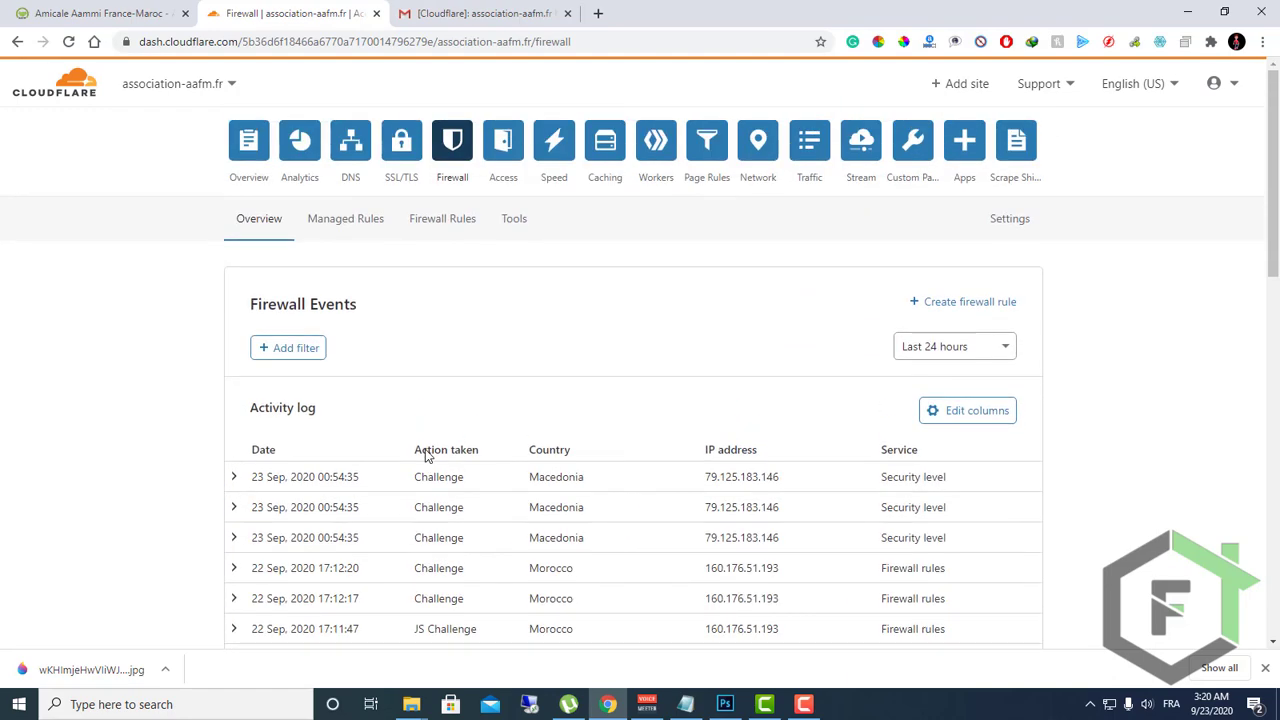